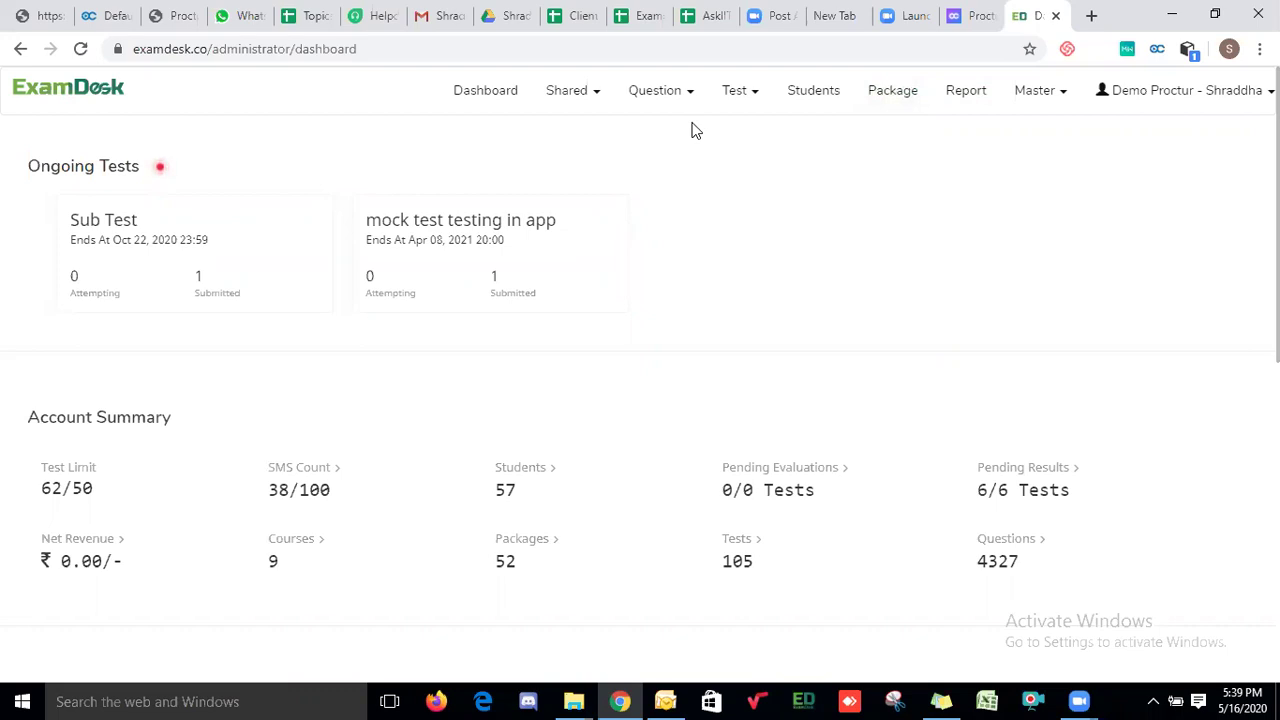
- Download the sample files from the question upload list and open the downloaded zip archive
click(687, 98)
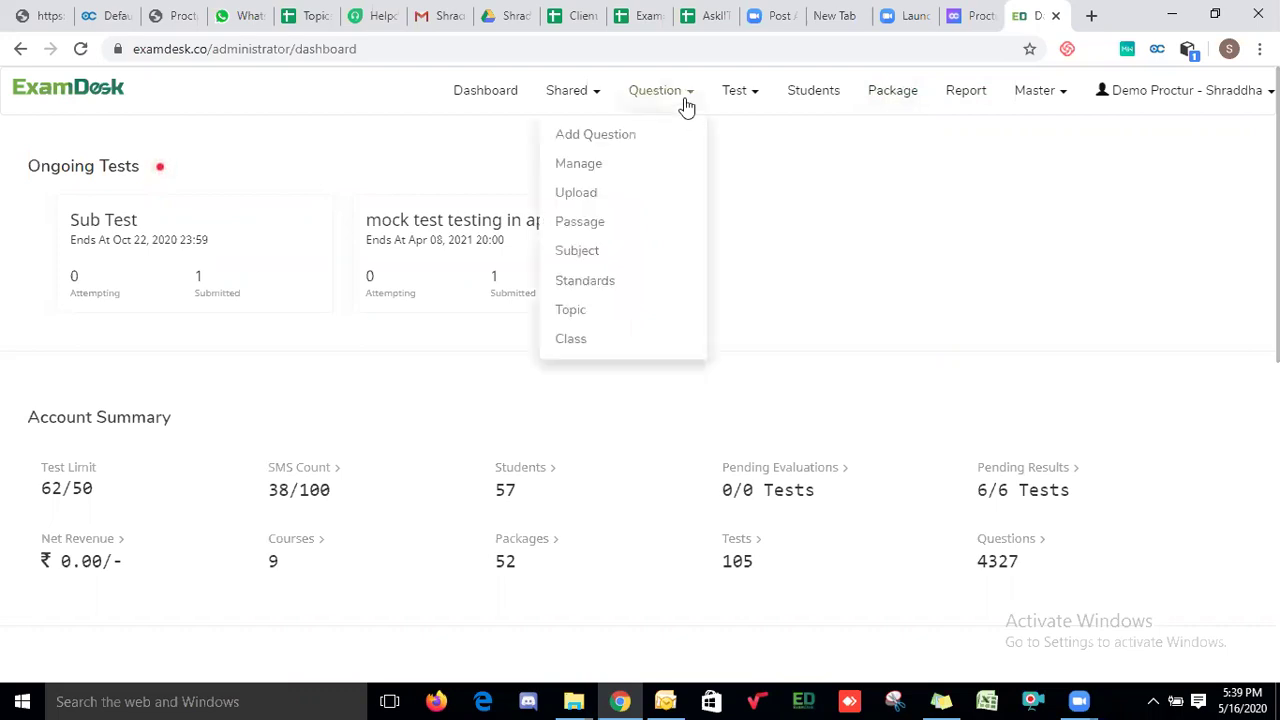
click(588, 201)
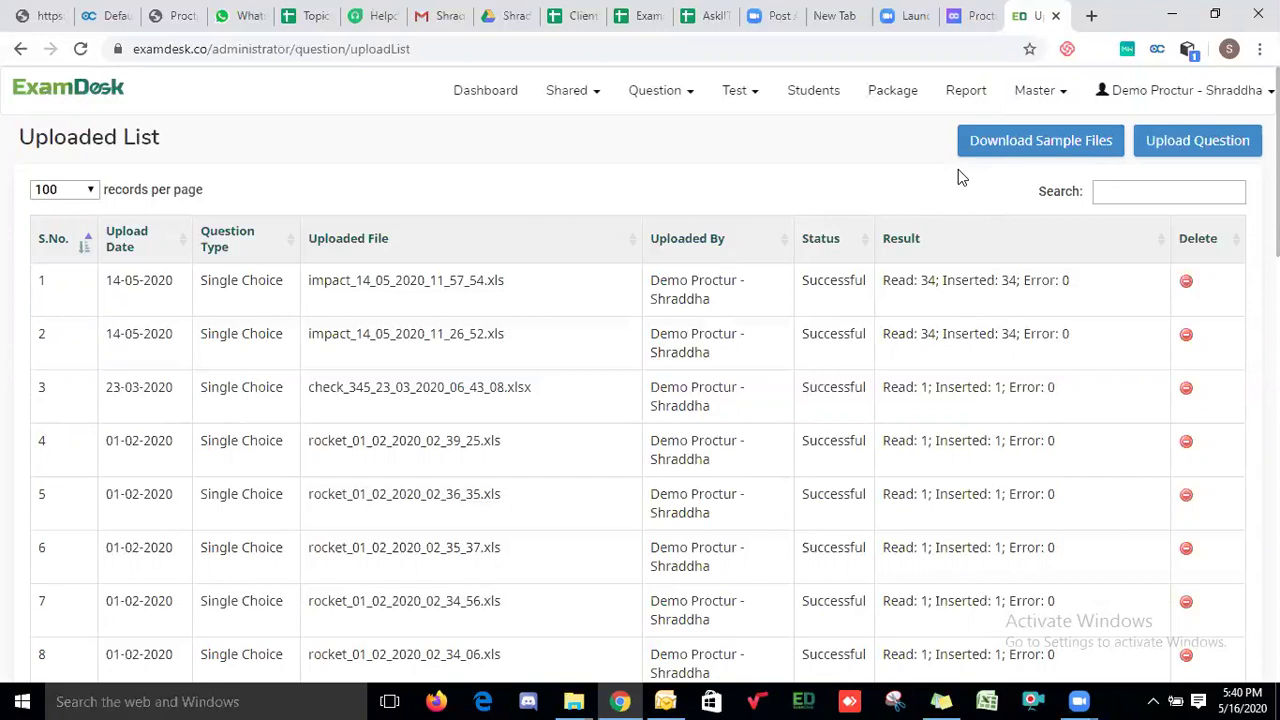
click(1061, 148)
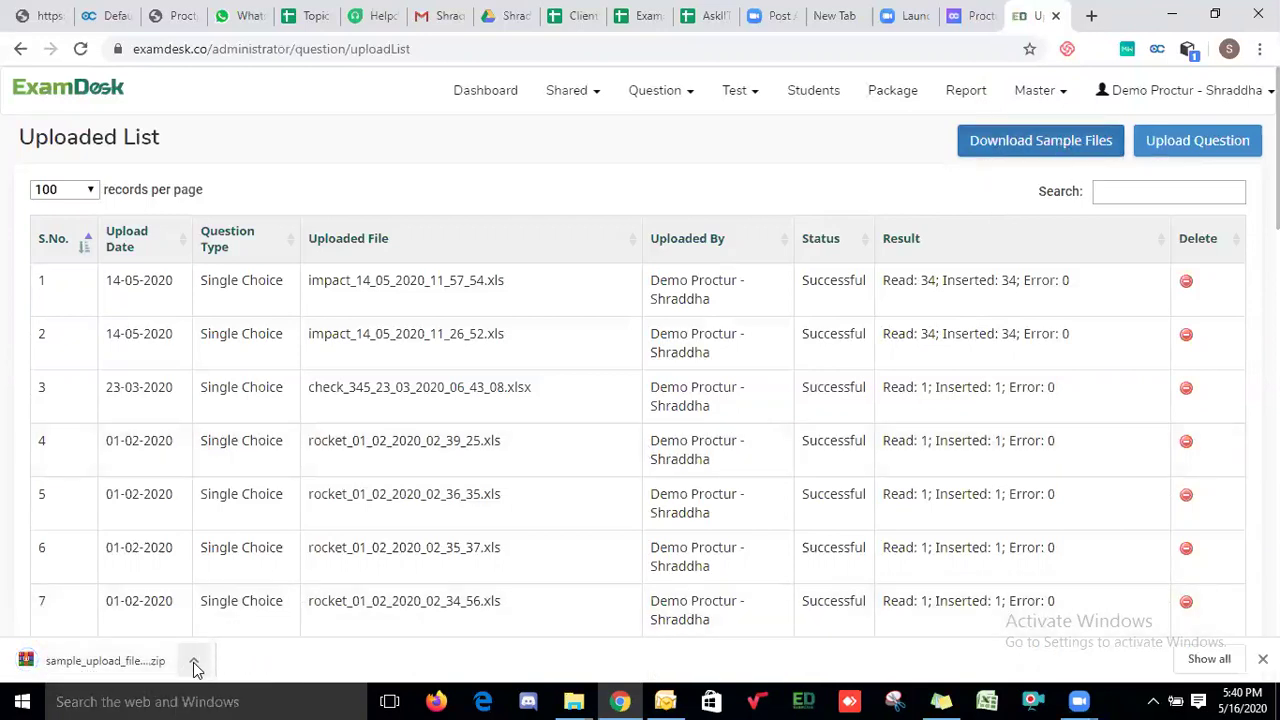
click(195, 659)
click(222, 543)
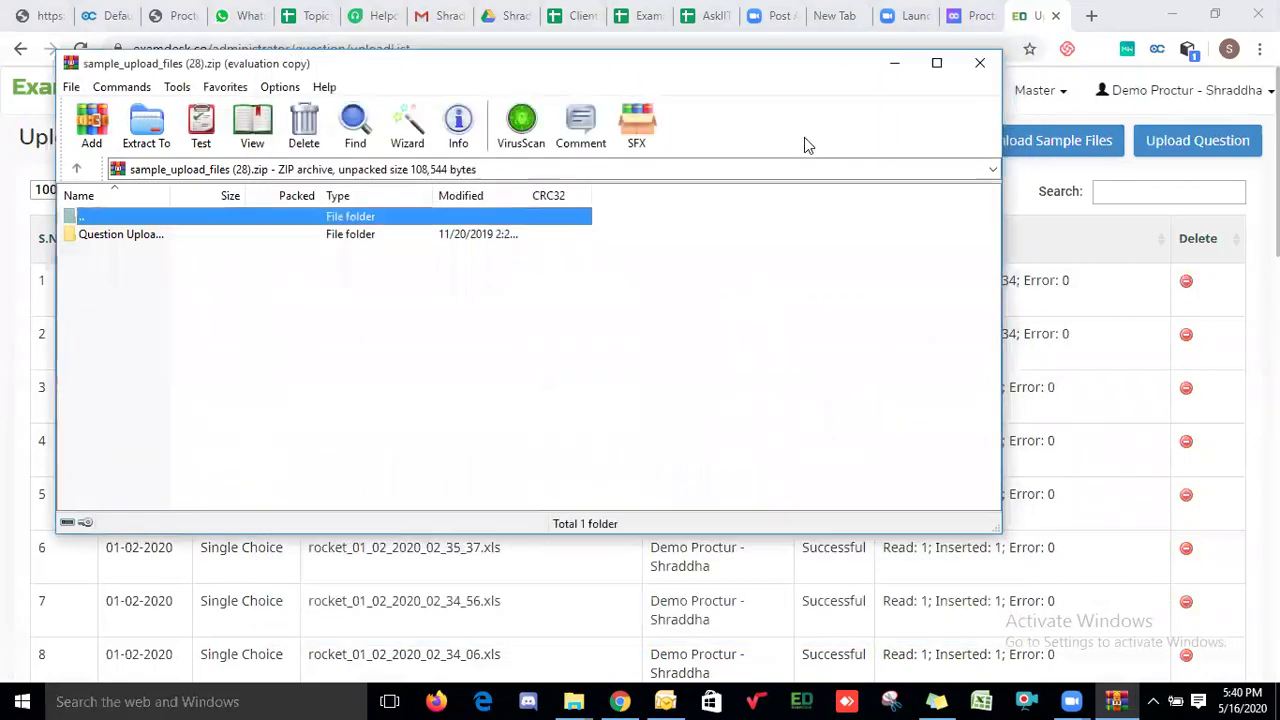
- Open the Question Types workbook from the archive's Question Upload Format folder and widen column A to fit its heading
double_click(132, 238)
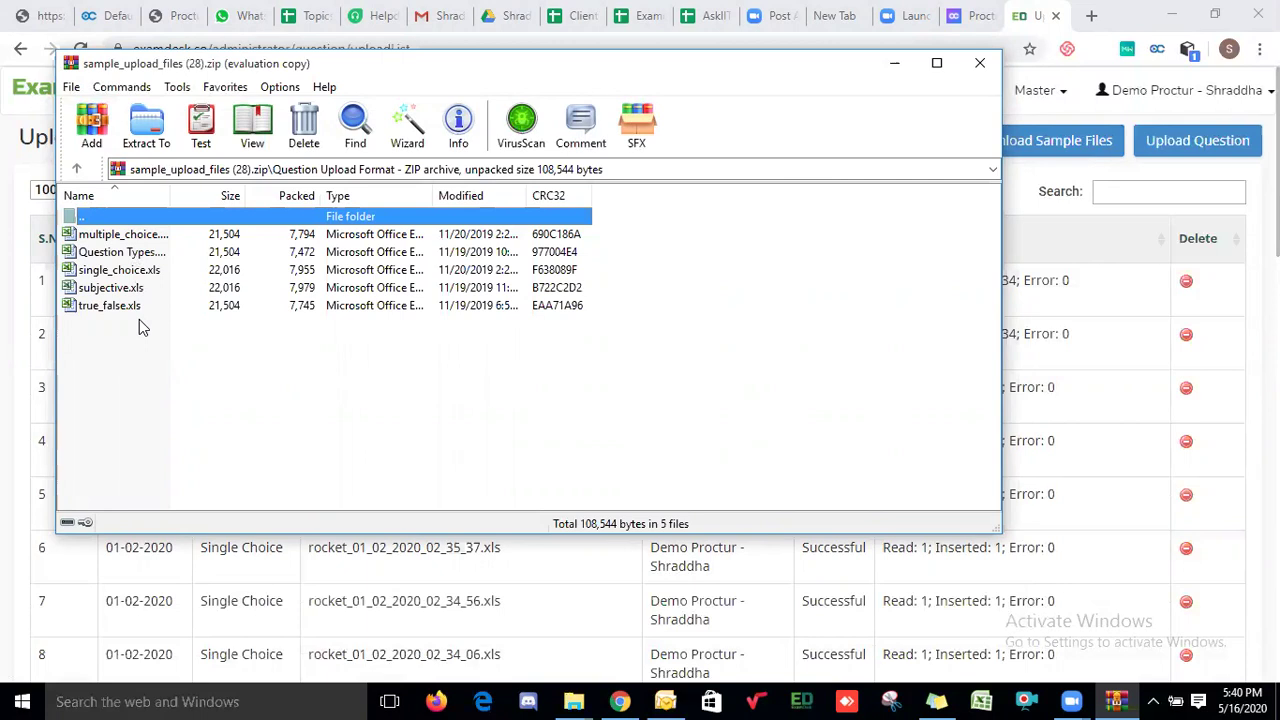
double_click(138, 259)
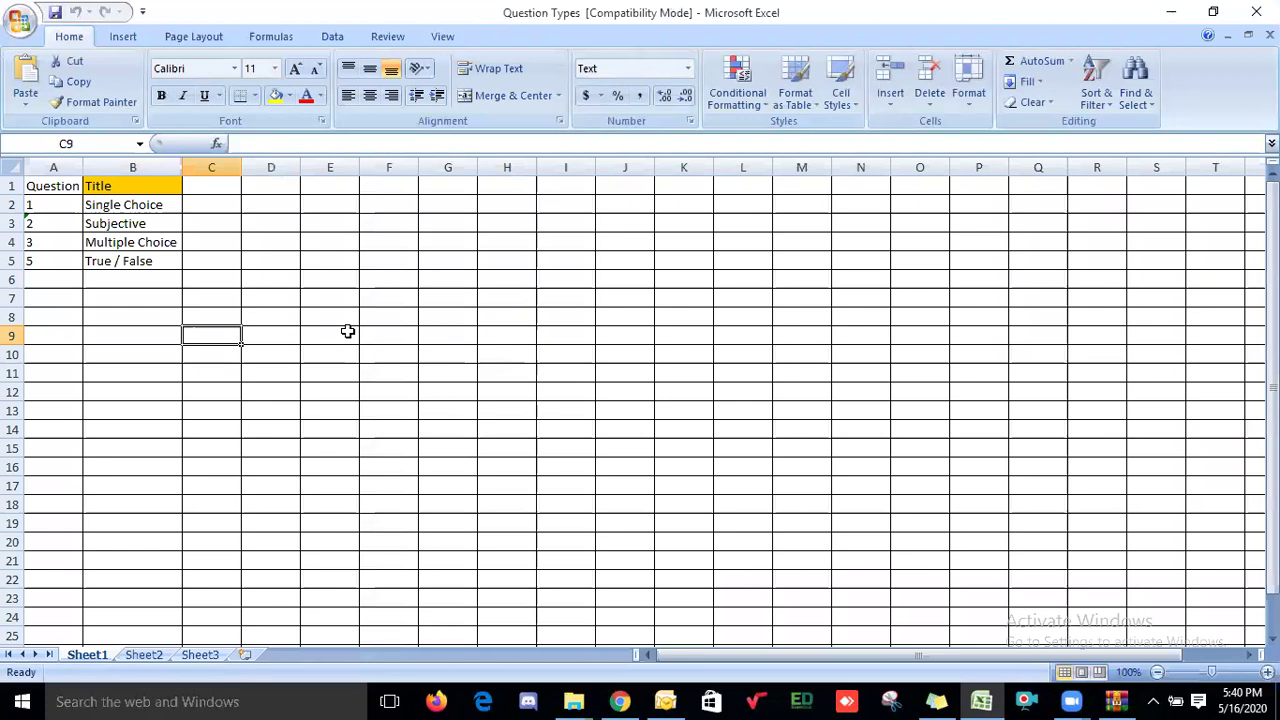
drag(83, 166, 141, 162)
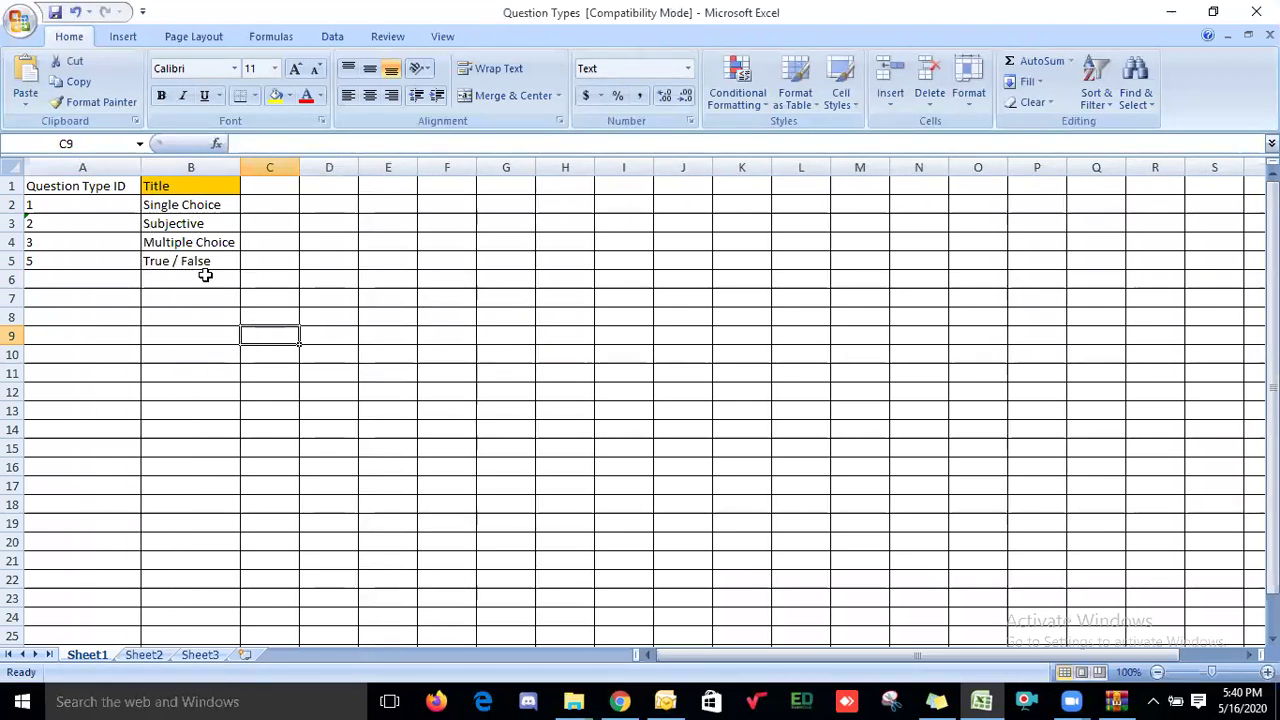
- Examine the question type titles and their corresponding IDs in the Question Types sheet
click(185, 280)
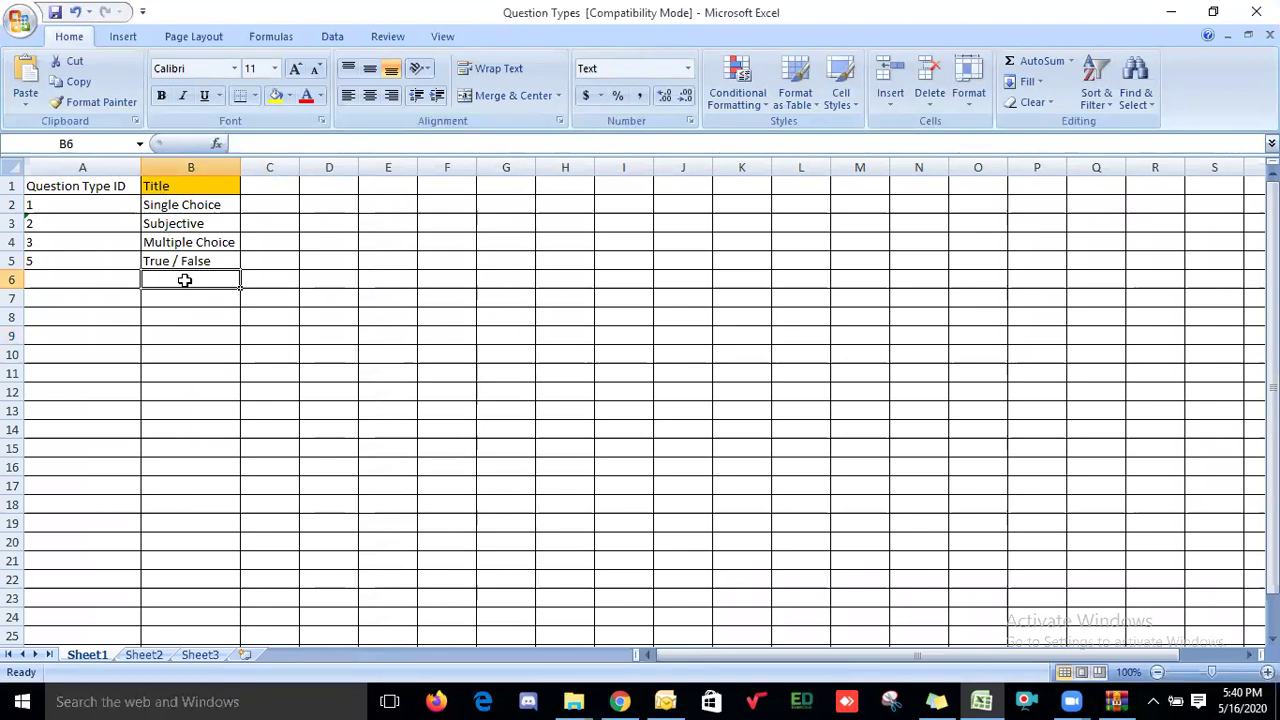
click(226, 204)
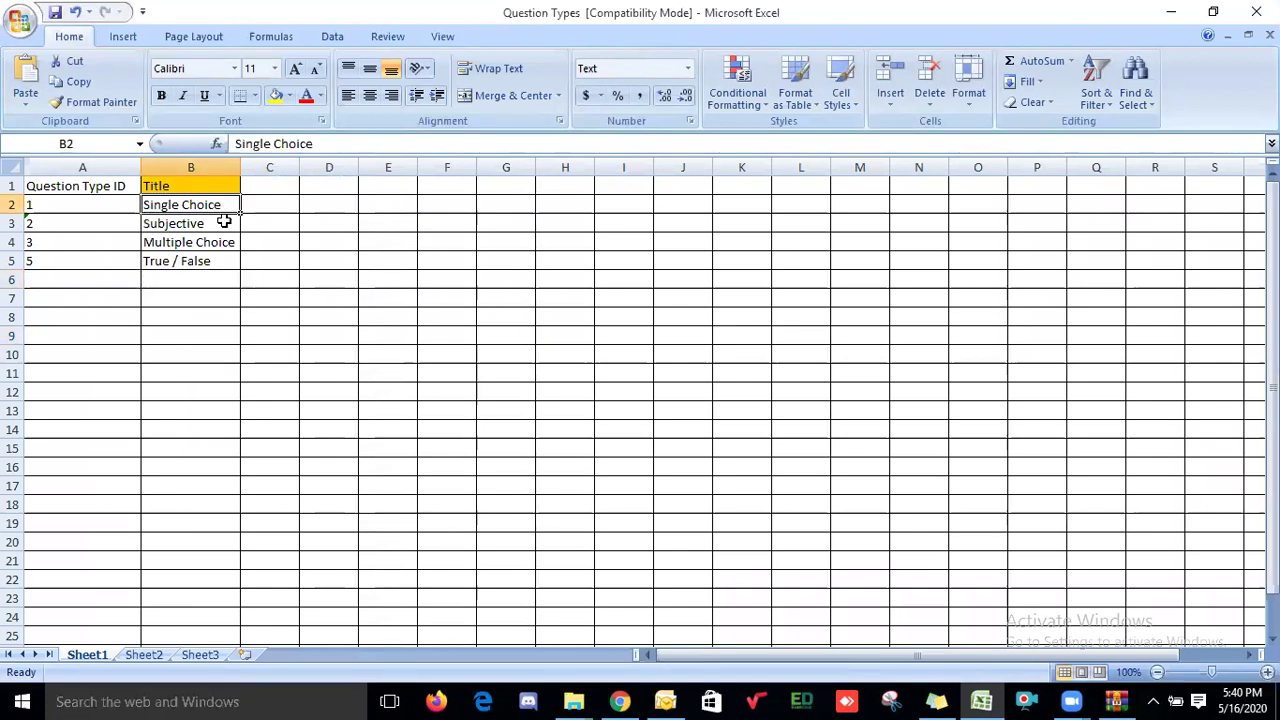
click(205, 278)
click(106, 281)
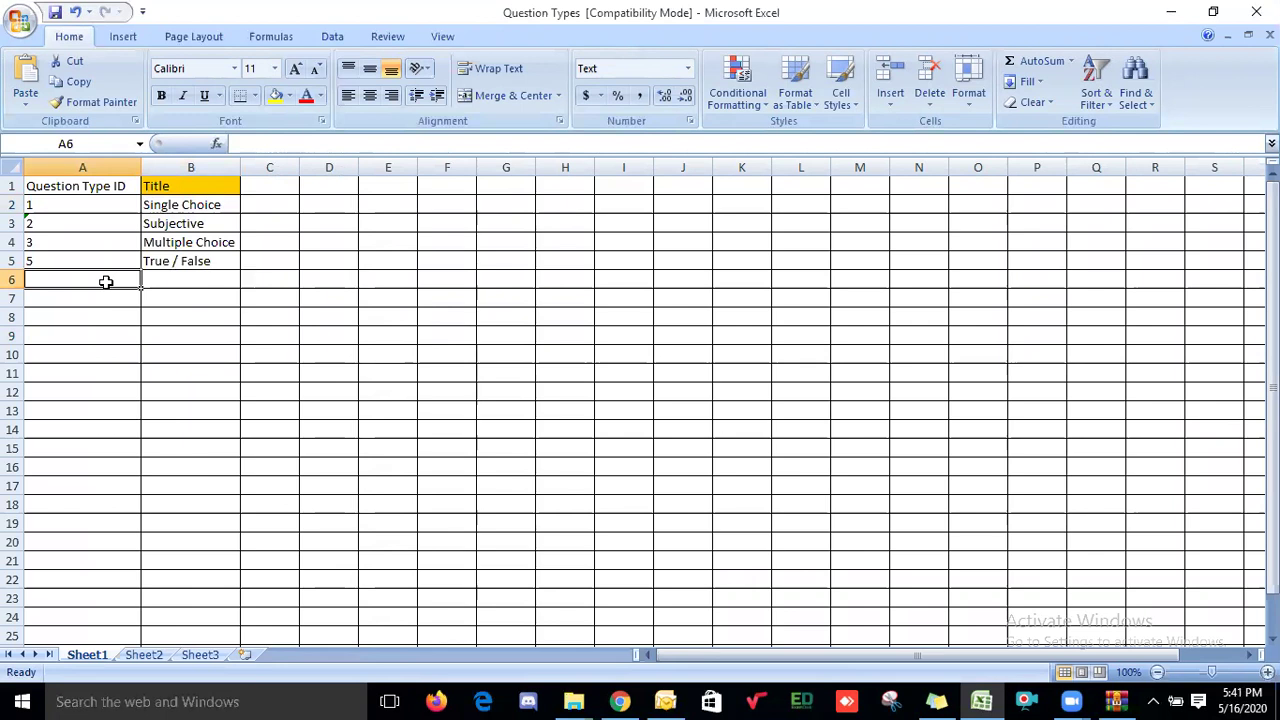
click(78, 202)
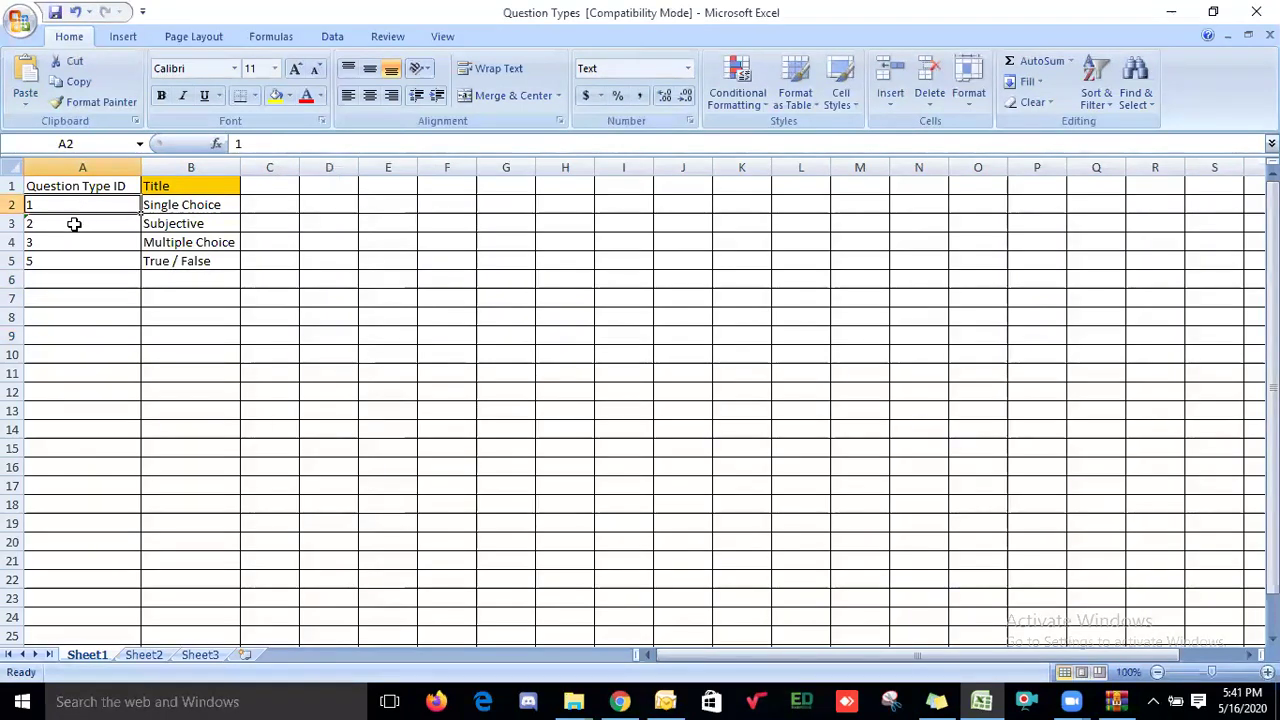
click(71, 221)
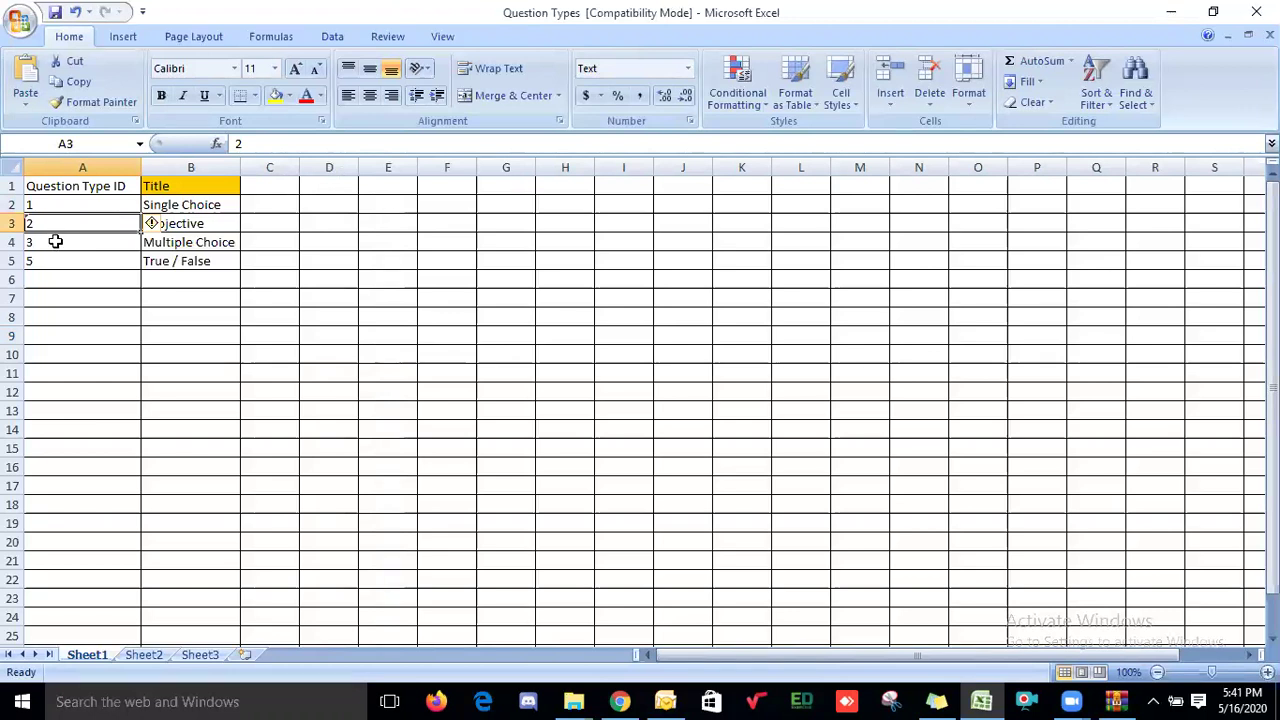
click(55, 241)
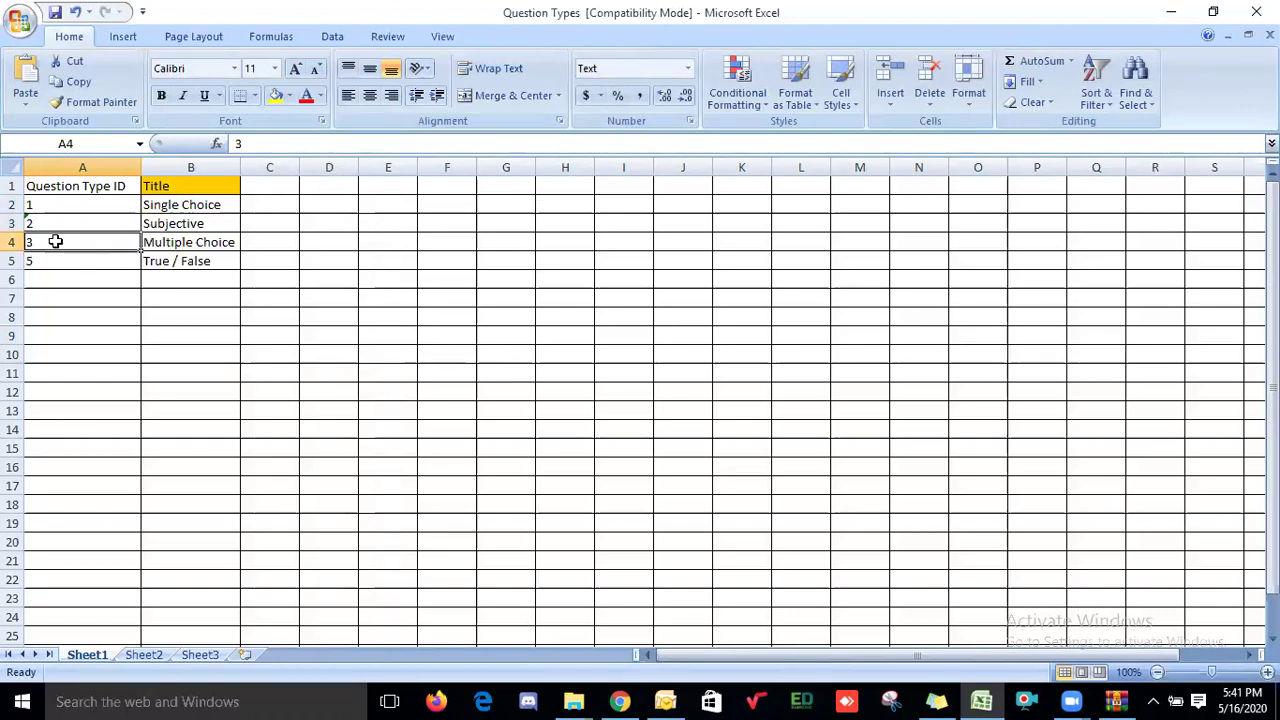
click(62, 262)
click(68, 279)
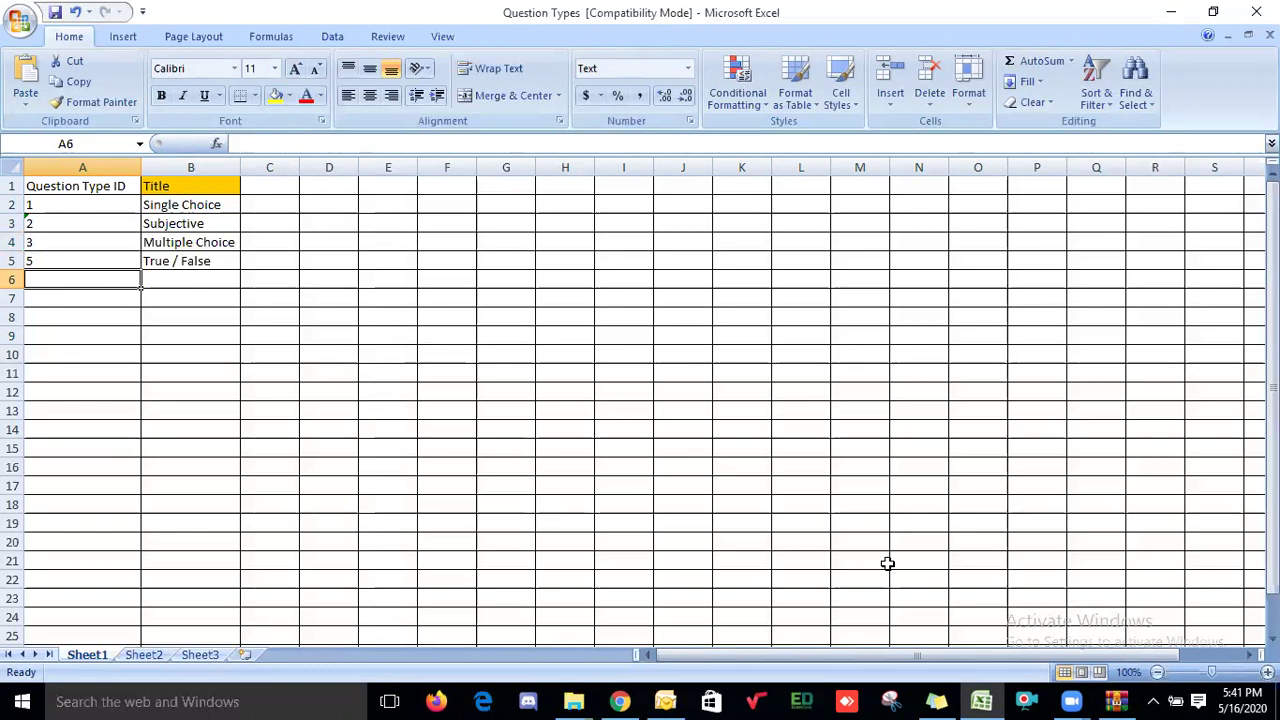
- Return to the sample files archive and open single_choice.xls in Excel
click(1116, 701)
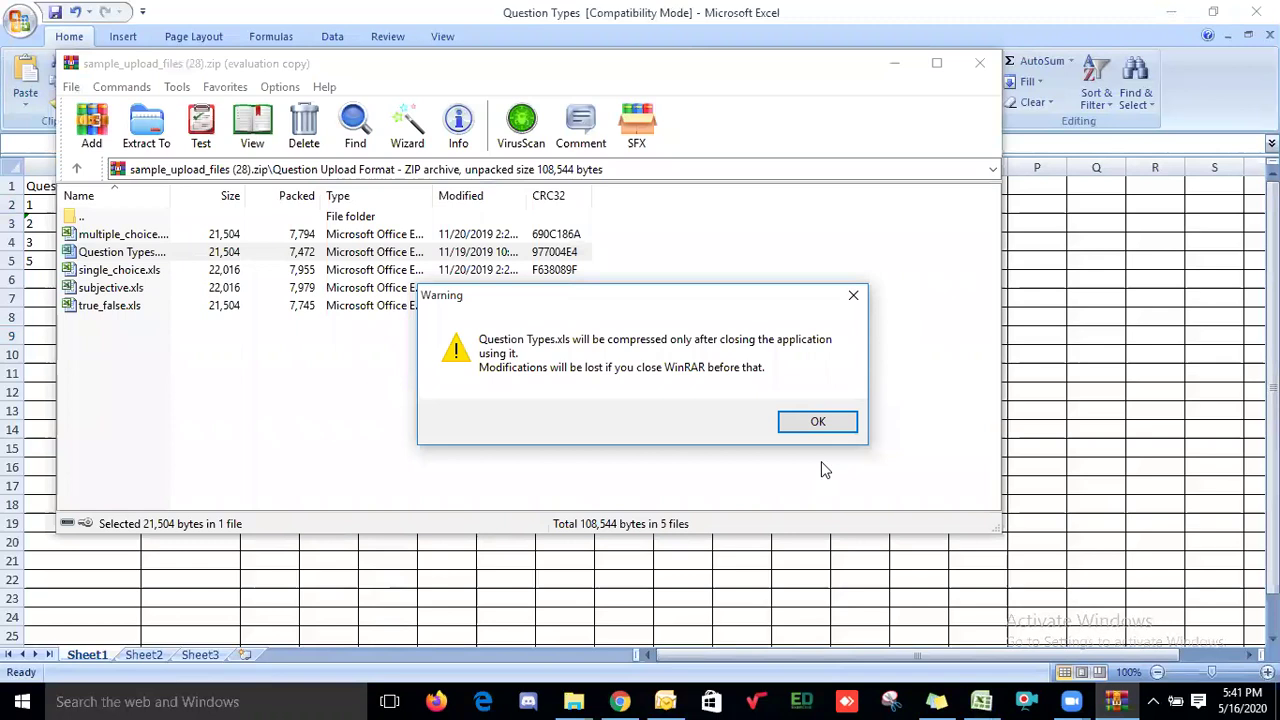
click(853, 295)
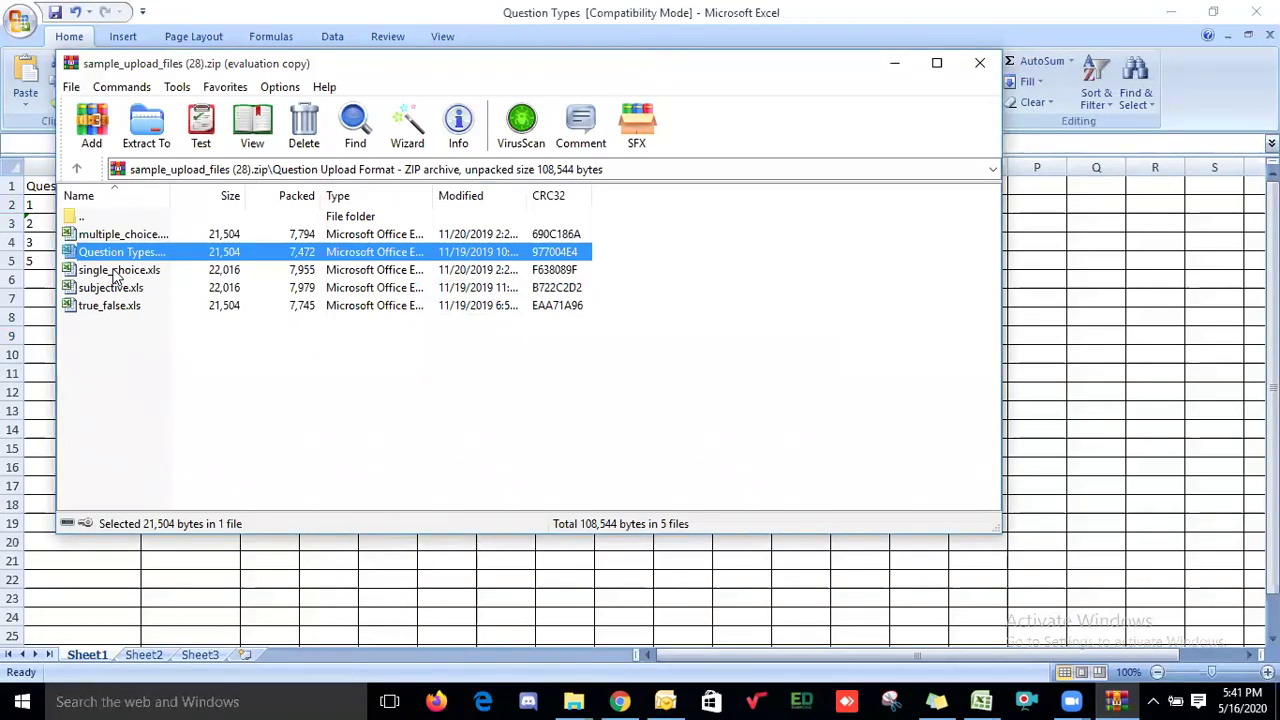
double_click(115, 272)
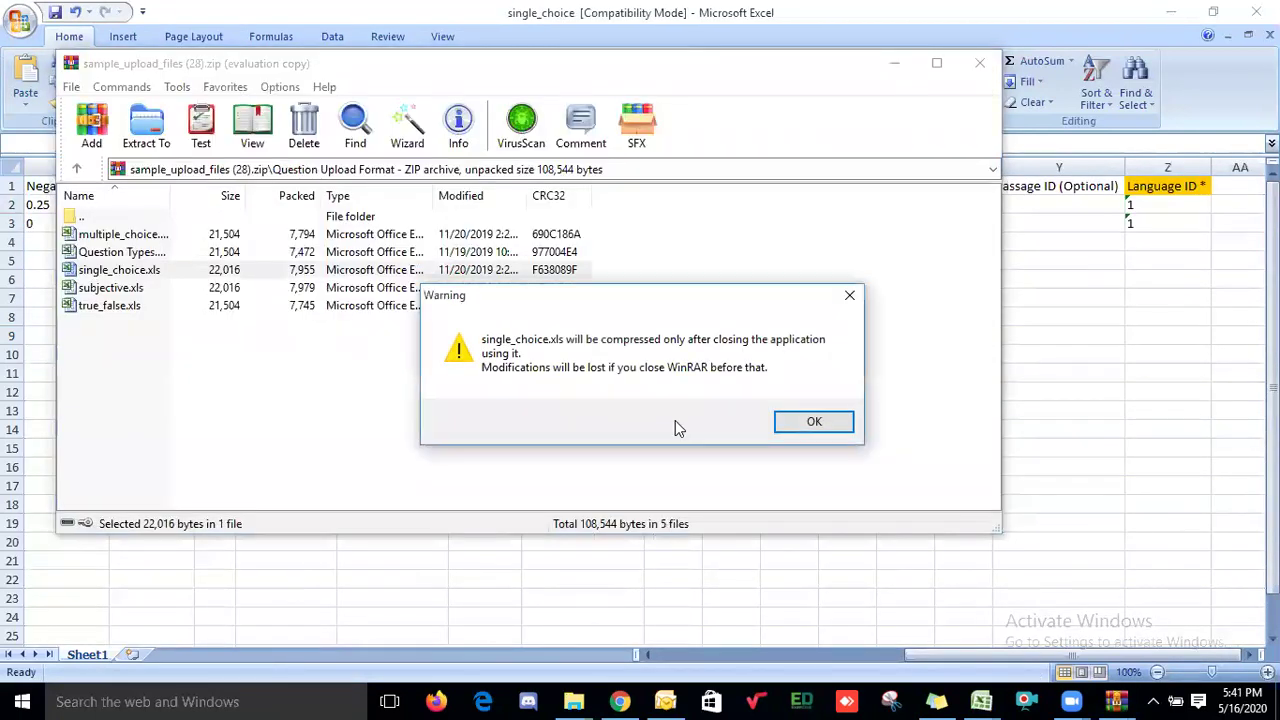
mouse_move(983, 700)
click(1078, 609)
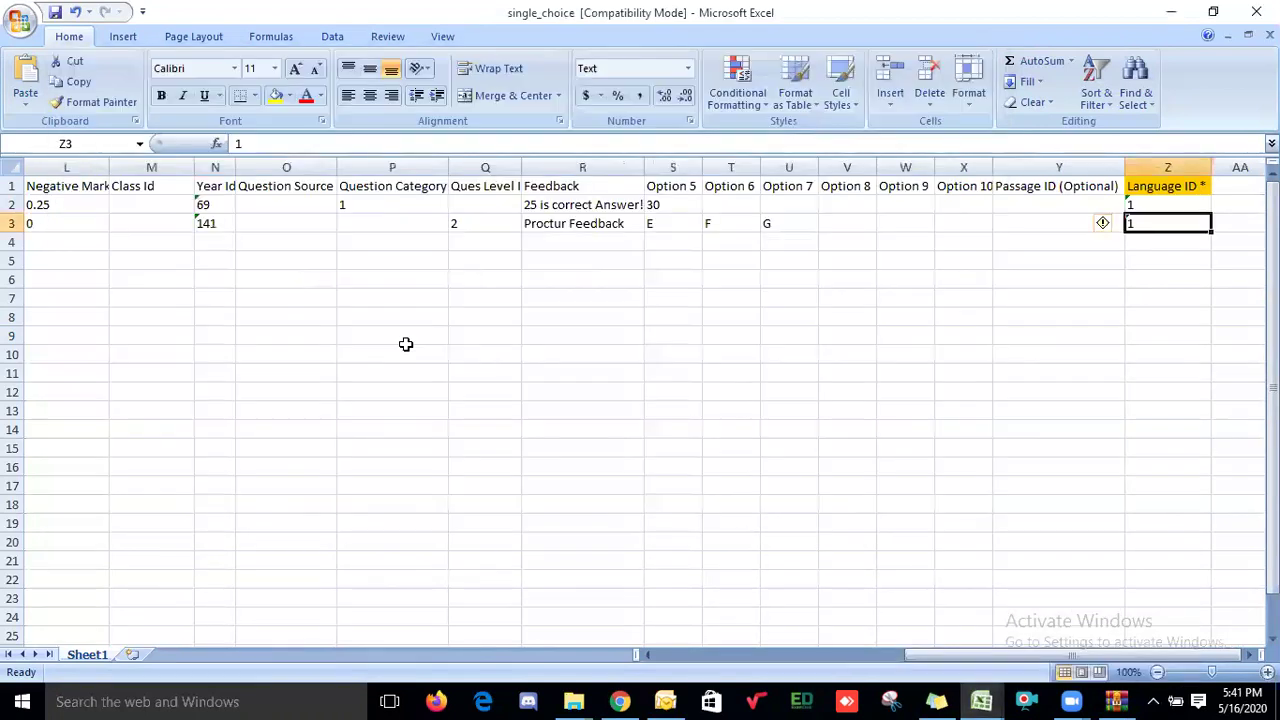
- Widen the Question Type, Standard Id and Subject Id columns of the single_choice sheet to show their full headings
click(115, 248)
key(Left)
key(Left)
key(Left)
key(Left)
key(Left)
key(Left)
key(Left)
key(Left)
key(Left)
key(Left)
key(Left)
key(Left)
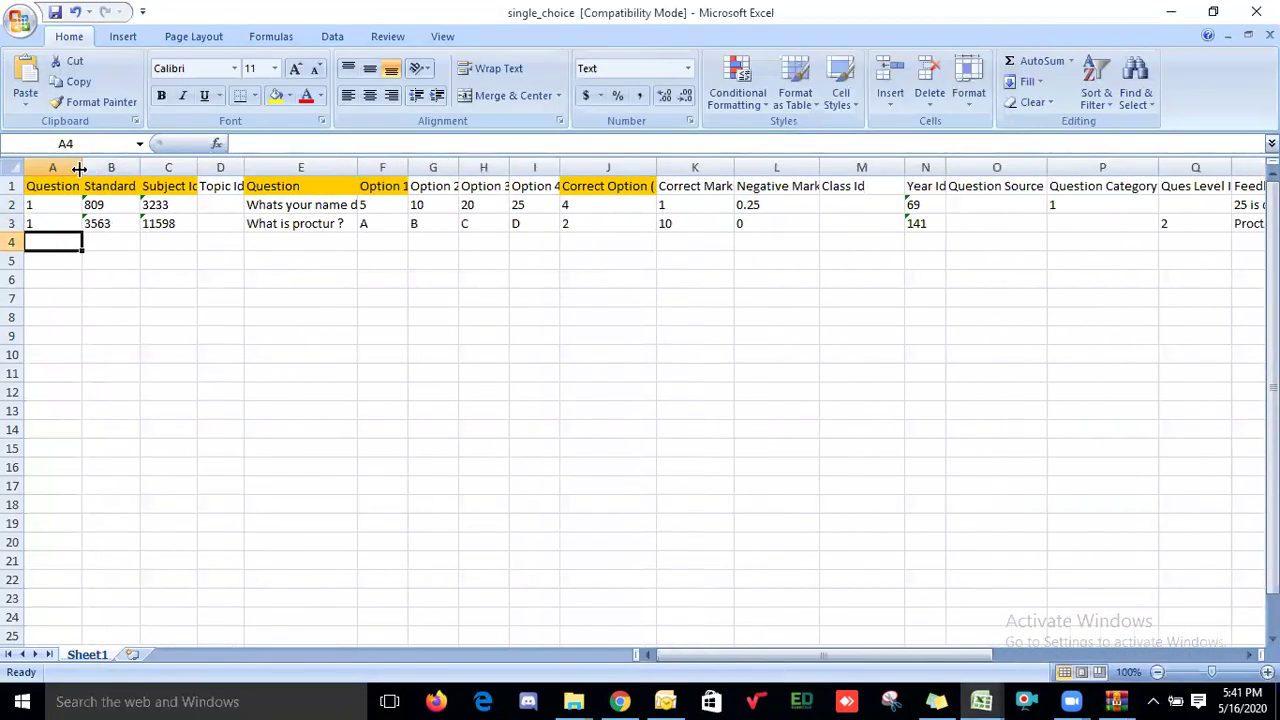
drag(82, 166, 150, 165)
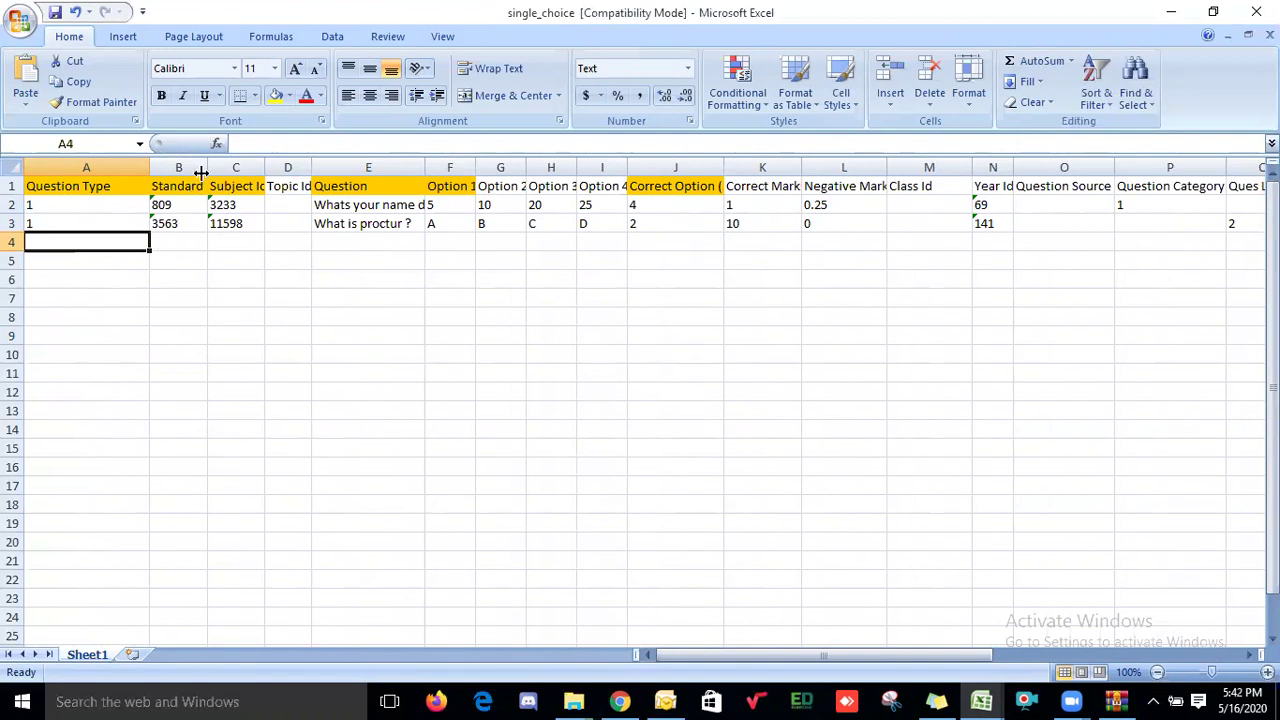
drag(207, 166, 338, 167)
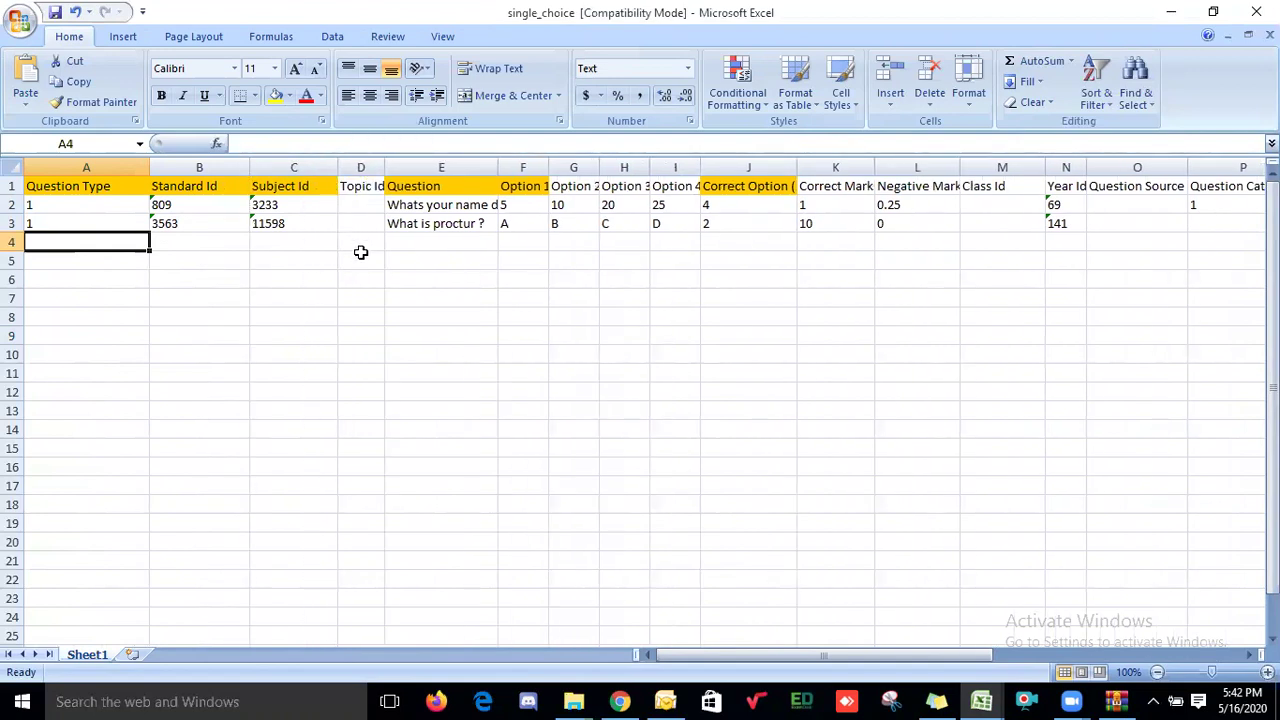
click(361, 257)
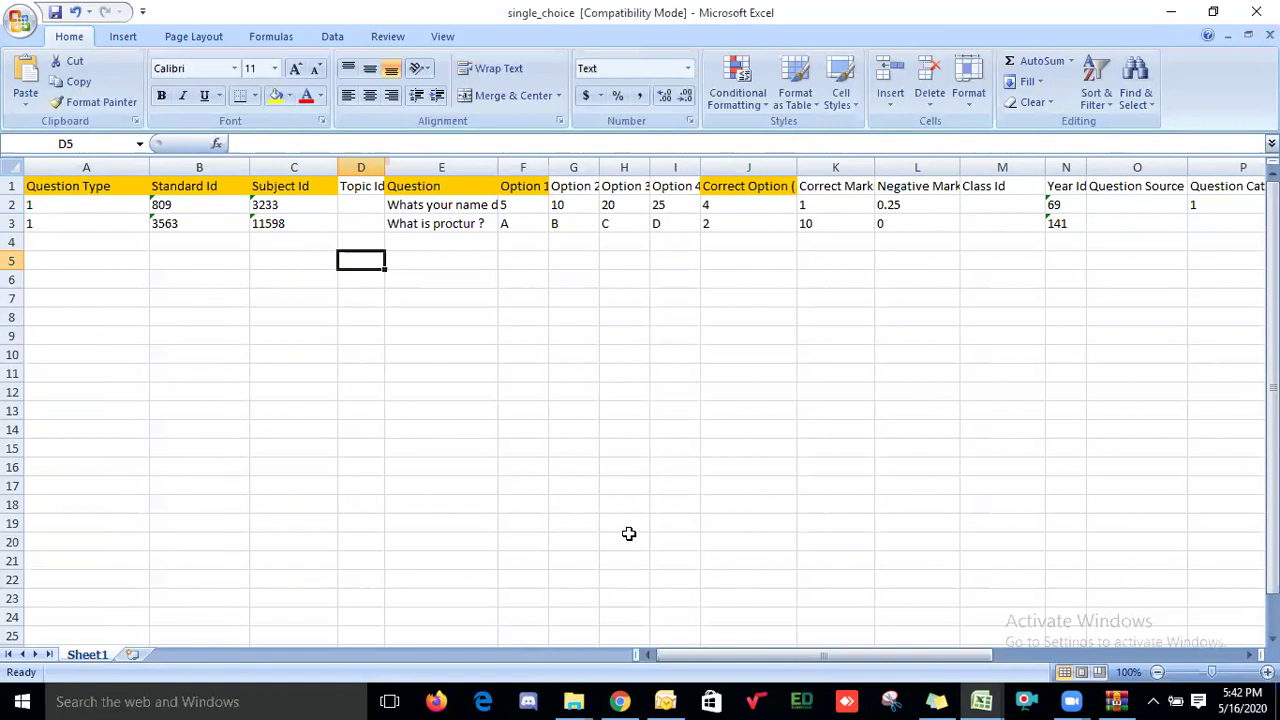
- Look up the BE_ENTC standard's ID in ExamDesk's standards list, then return to the single_choice workbook
click(620, 701)
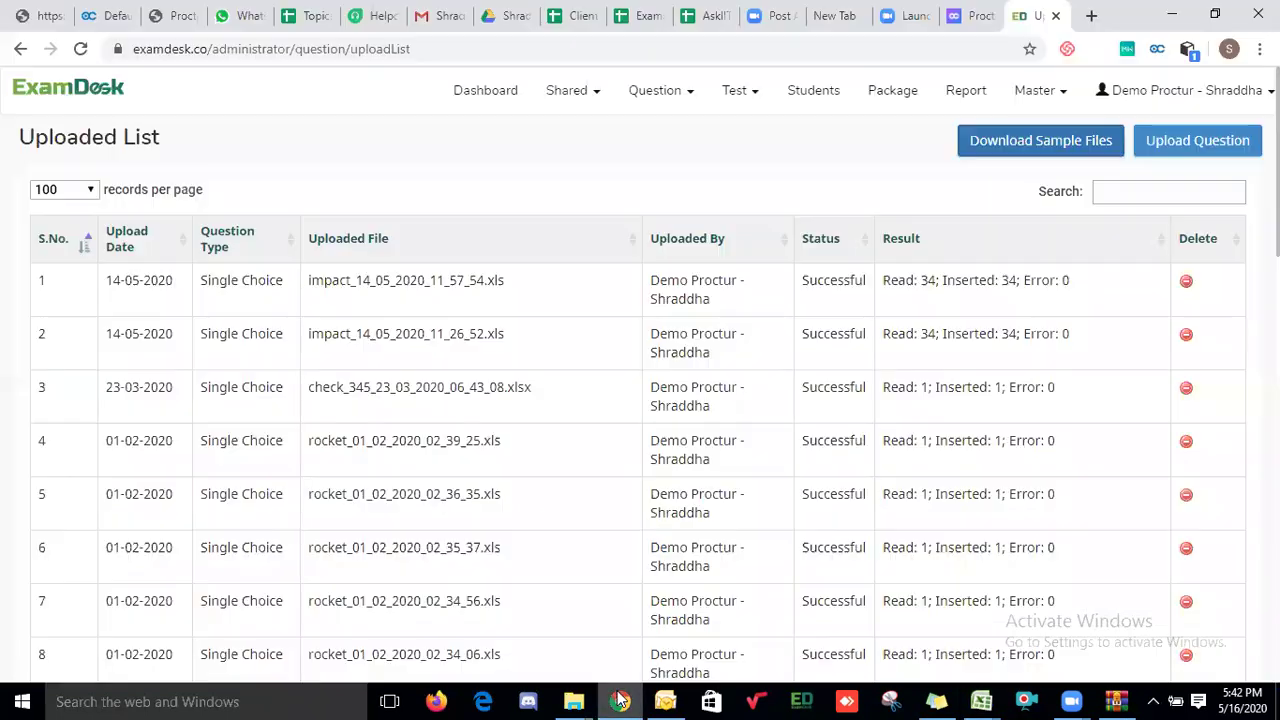
click(660, 98)
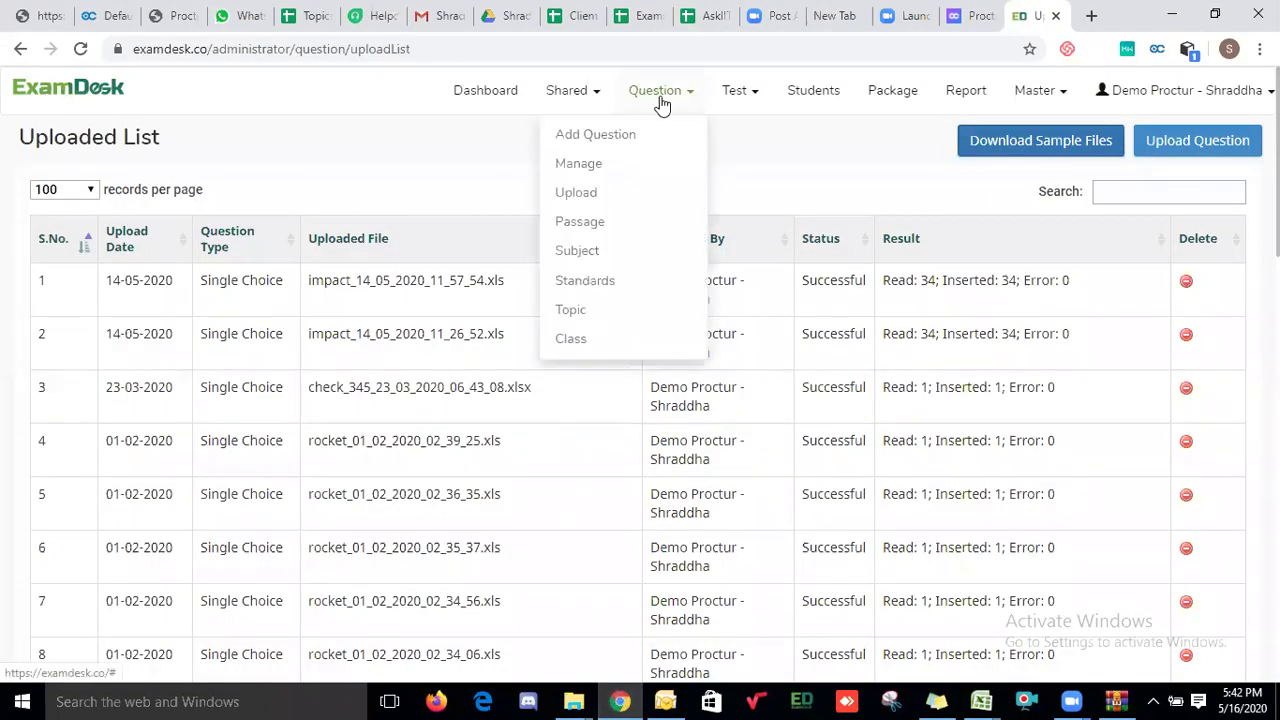
click(608, 282)
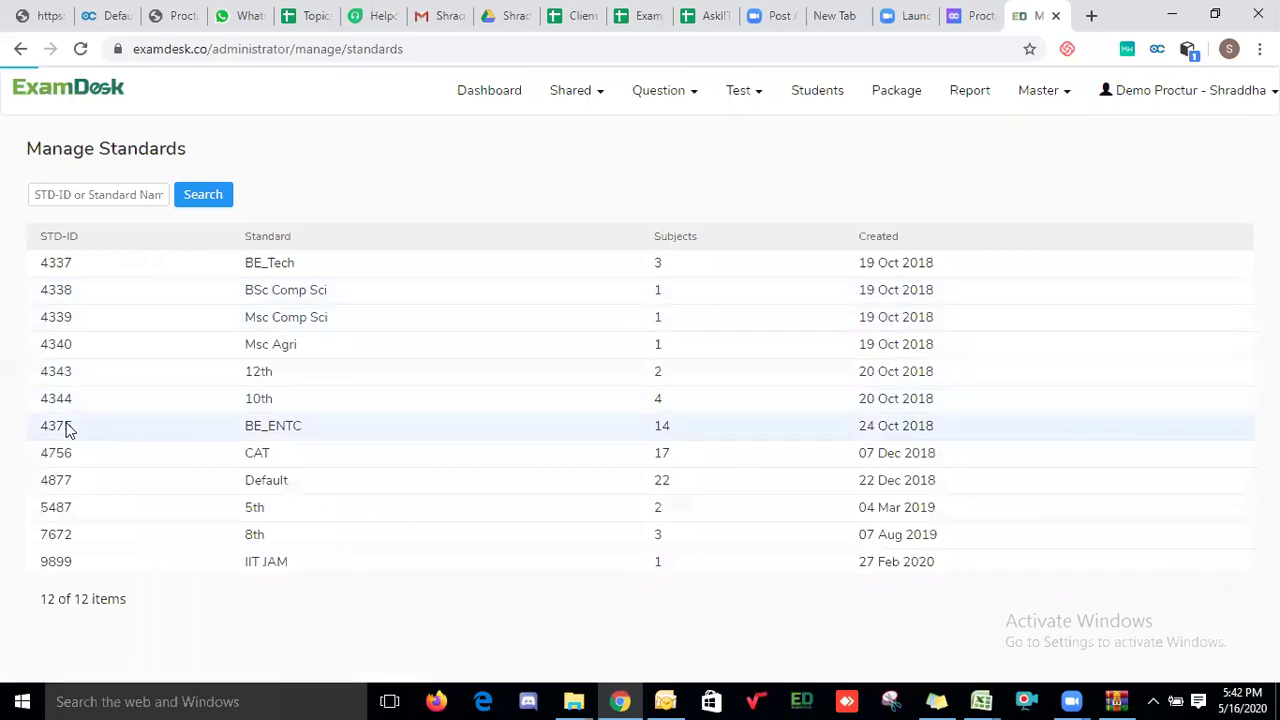
double_click(56, 430)
click(981, 701)
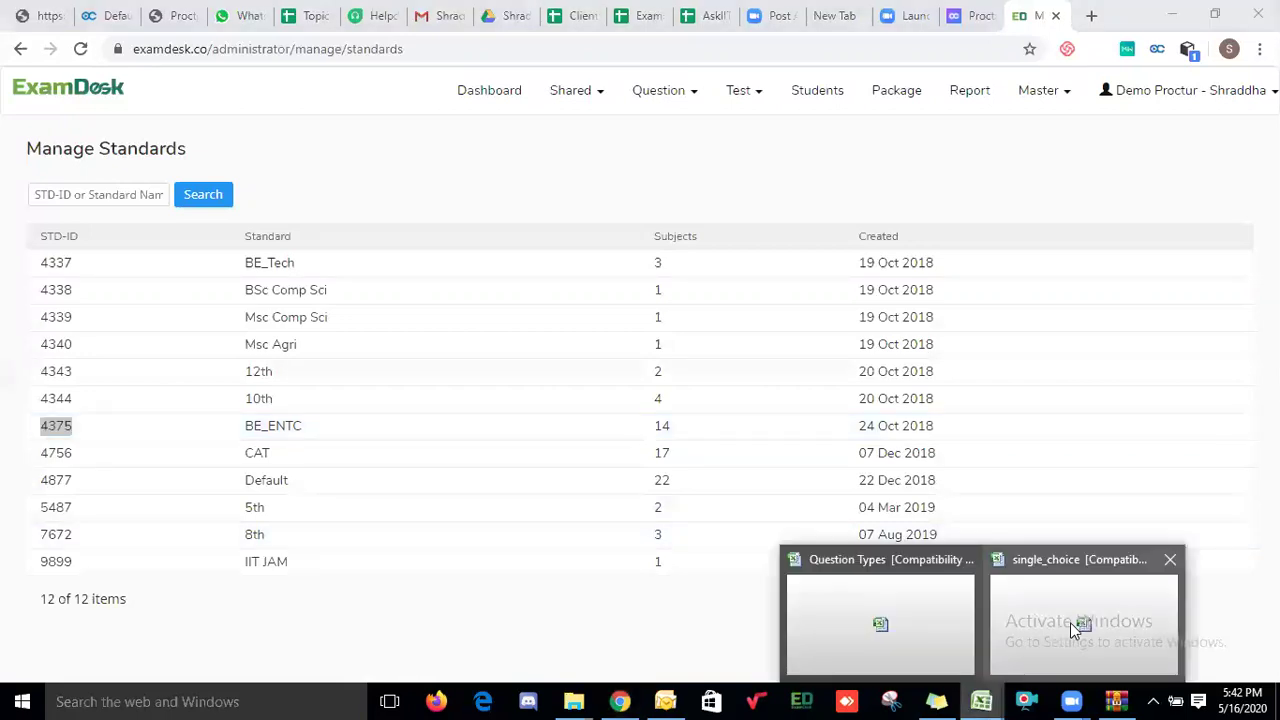
click(1070, 622)
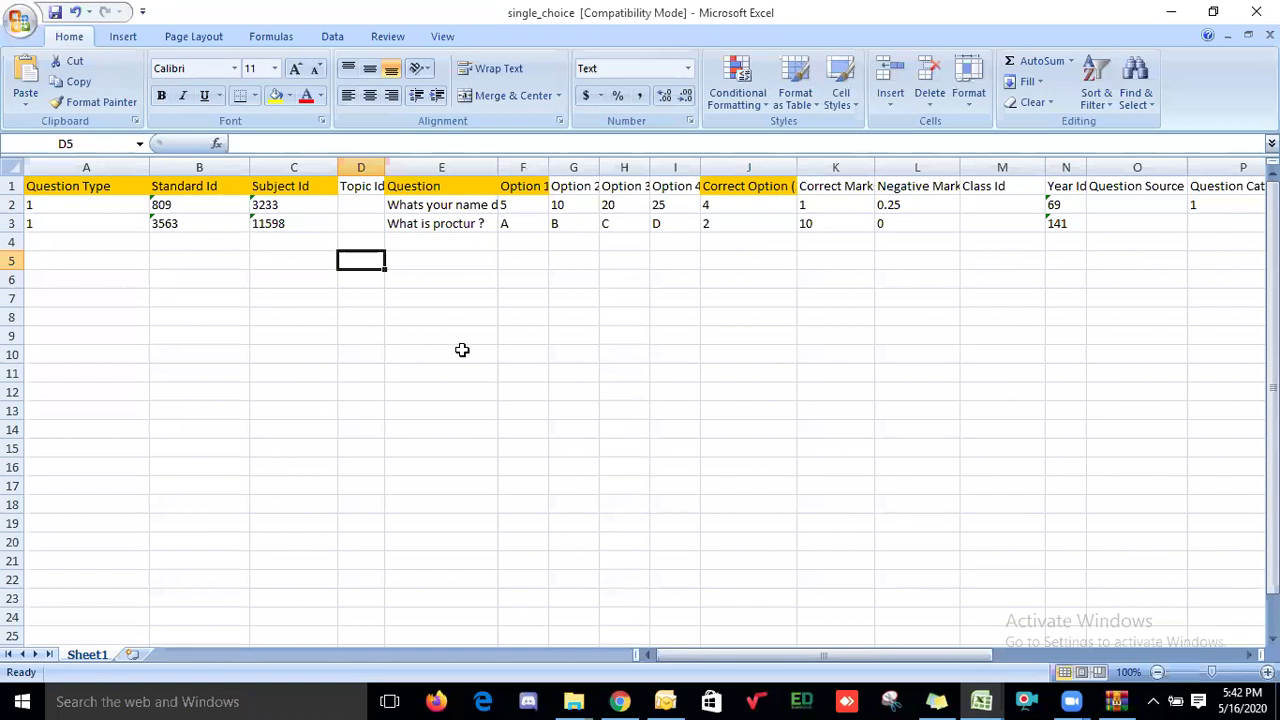
- Switch to ExamDesk and filter the subjects list by the BE_ENTC standard to view the subject IDs
click(620, 701)
click(664, 92)
click(597, 258)
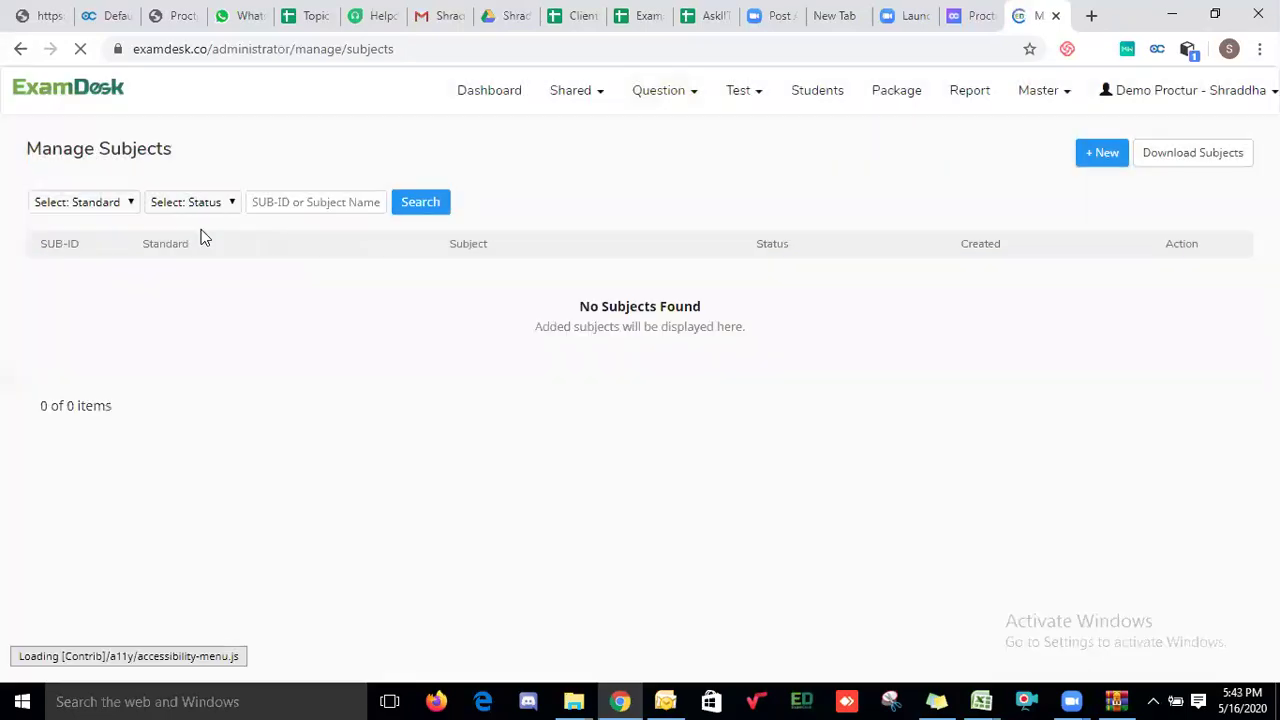
click(121, 205)
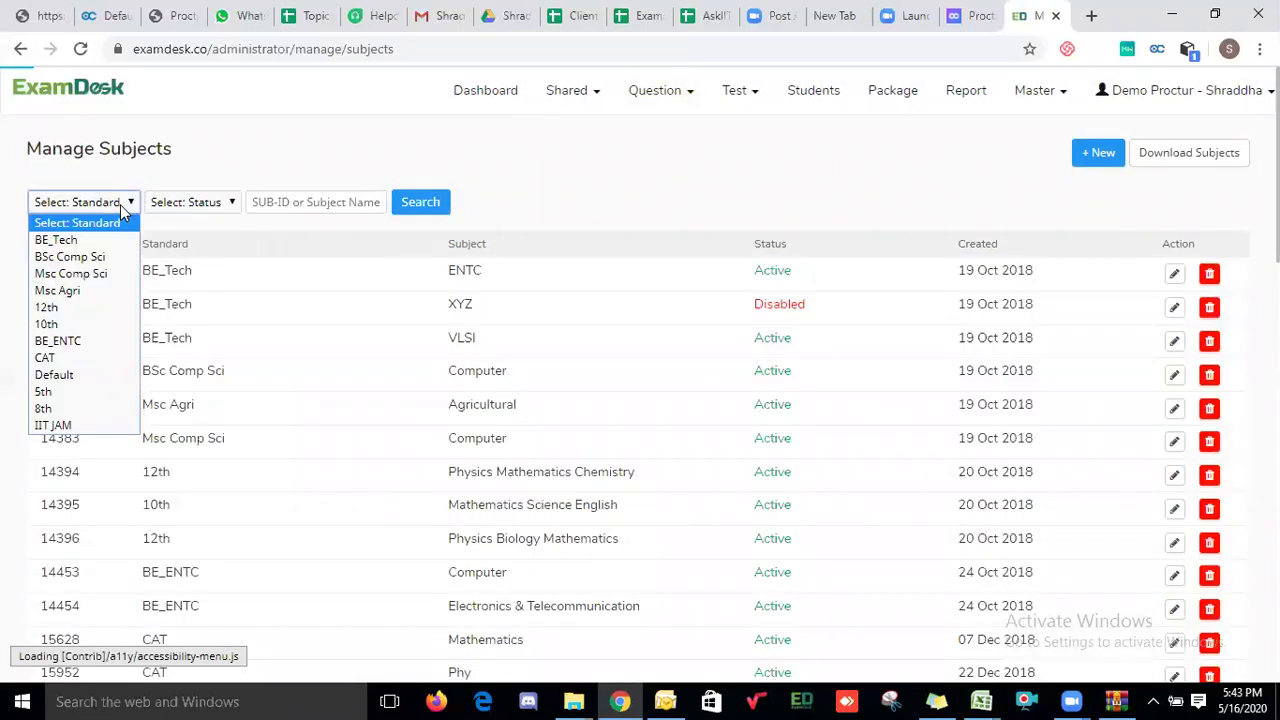
click(86, 341)
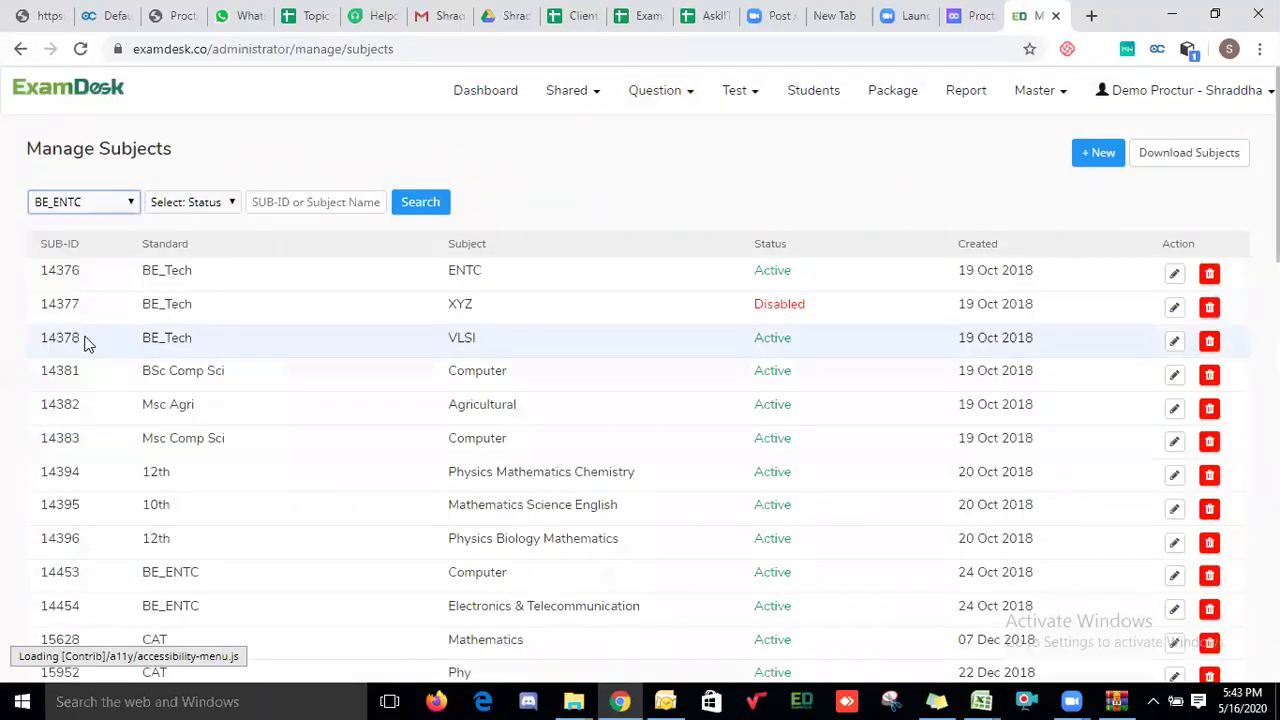
click(413, 214)
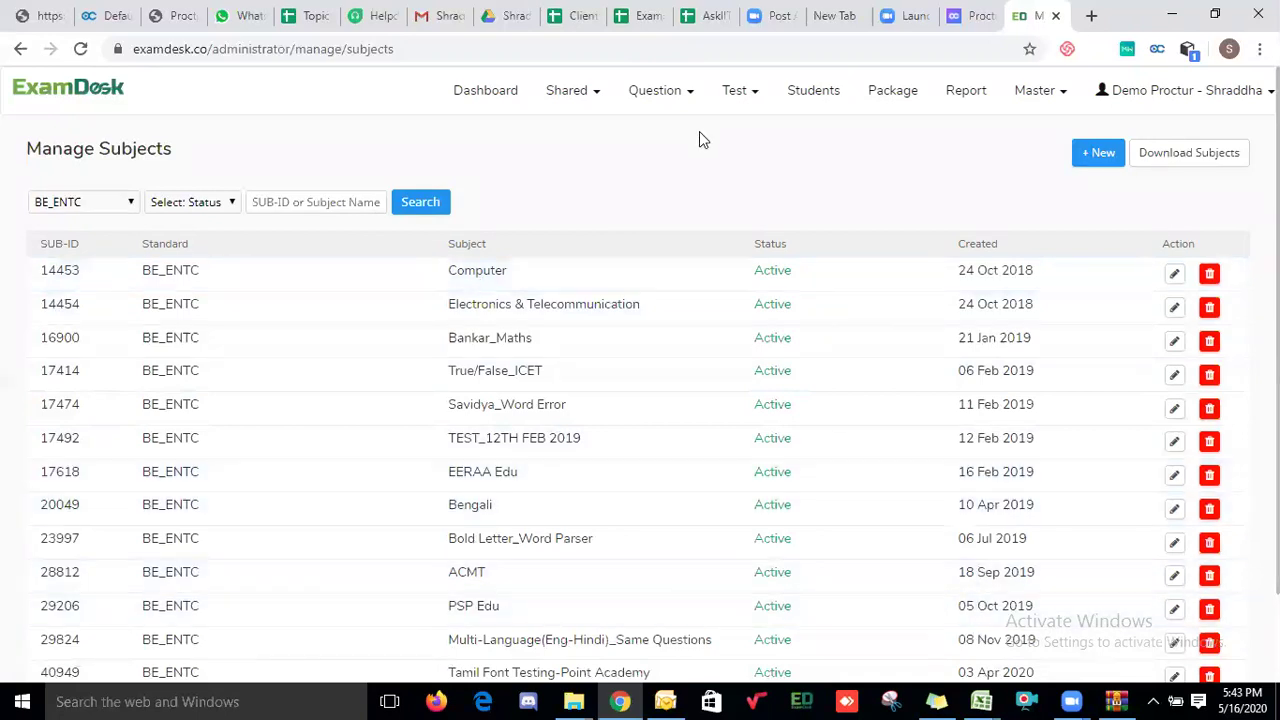
- Display the topics and their IDs for the BE_ENTC standard and the Electronics & Telecommunication subject
click(671, 113)
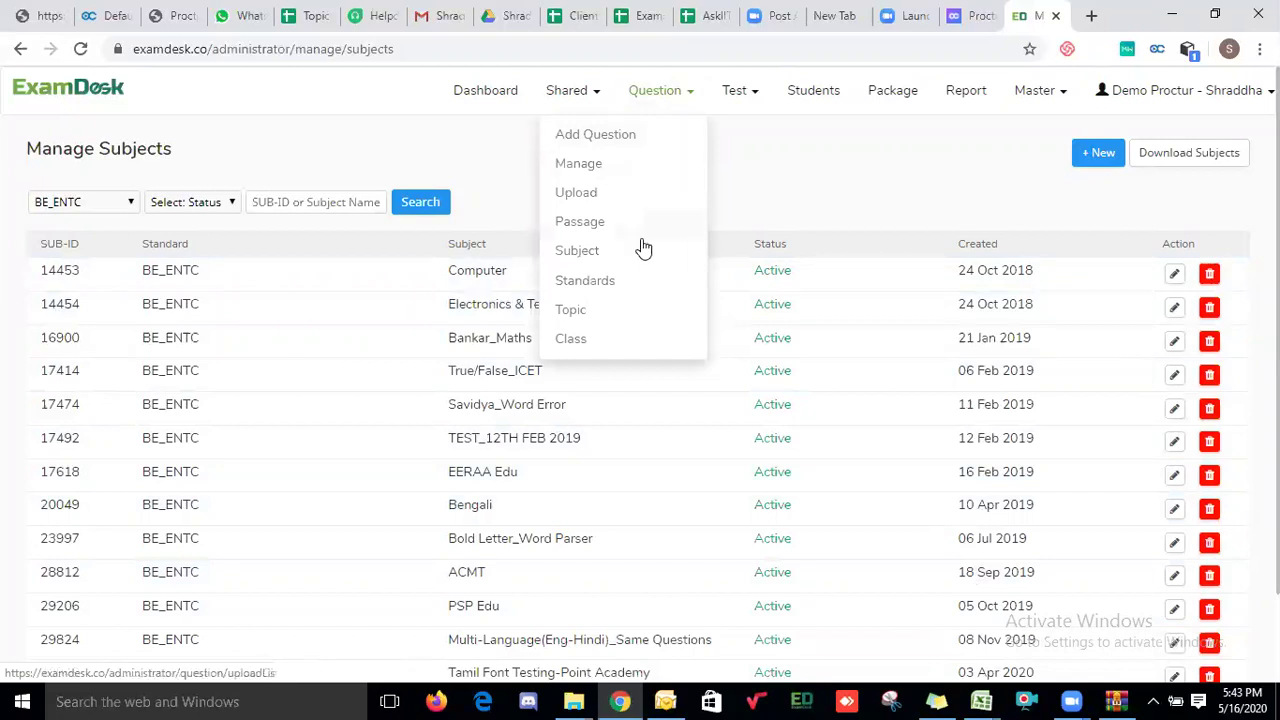
click(592, 313)
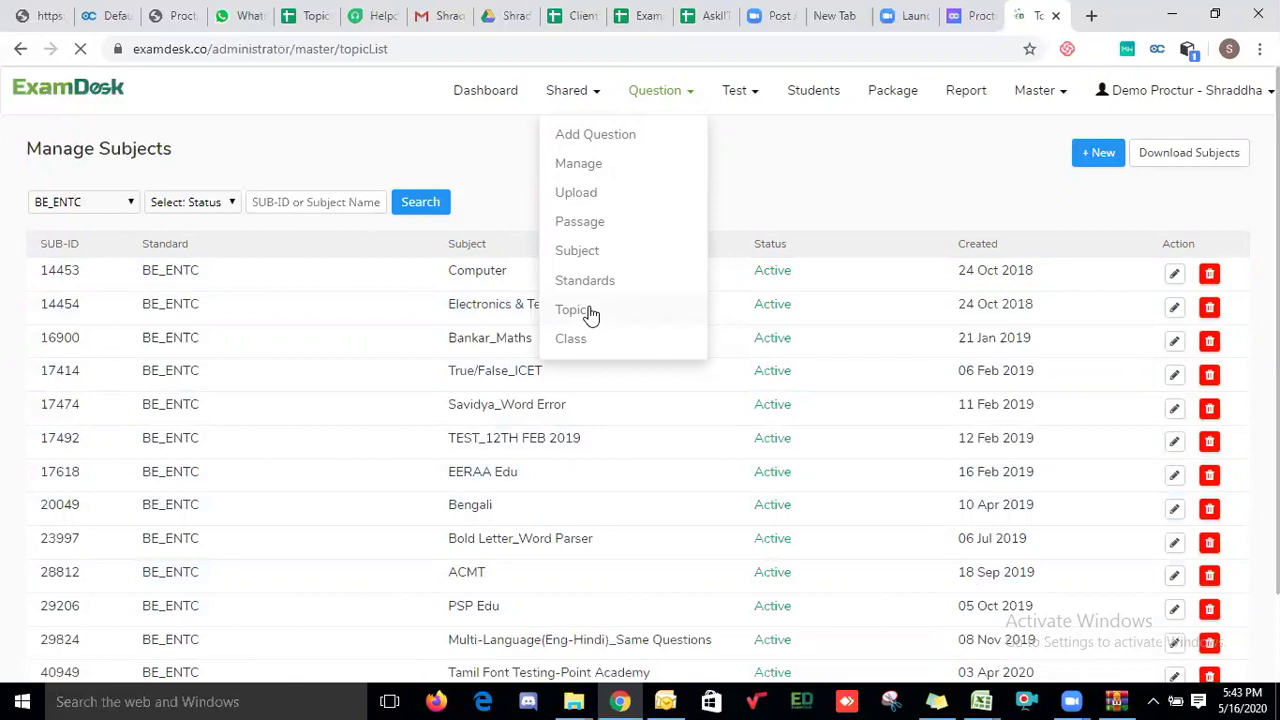
click(89, 229)
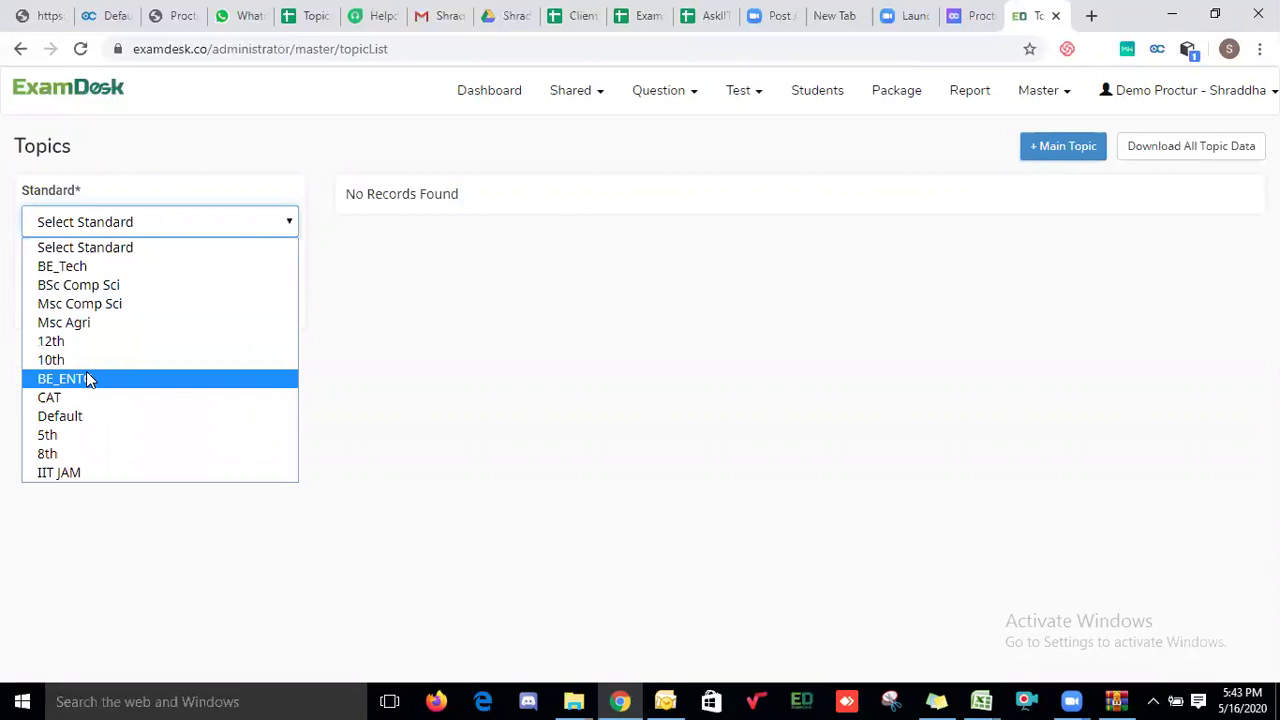
click(88, 373)
click(133, 296)
click(152, 351)
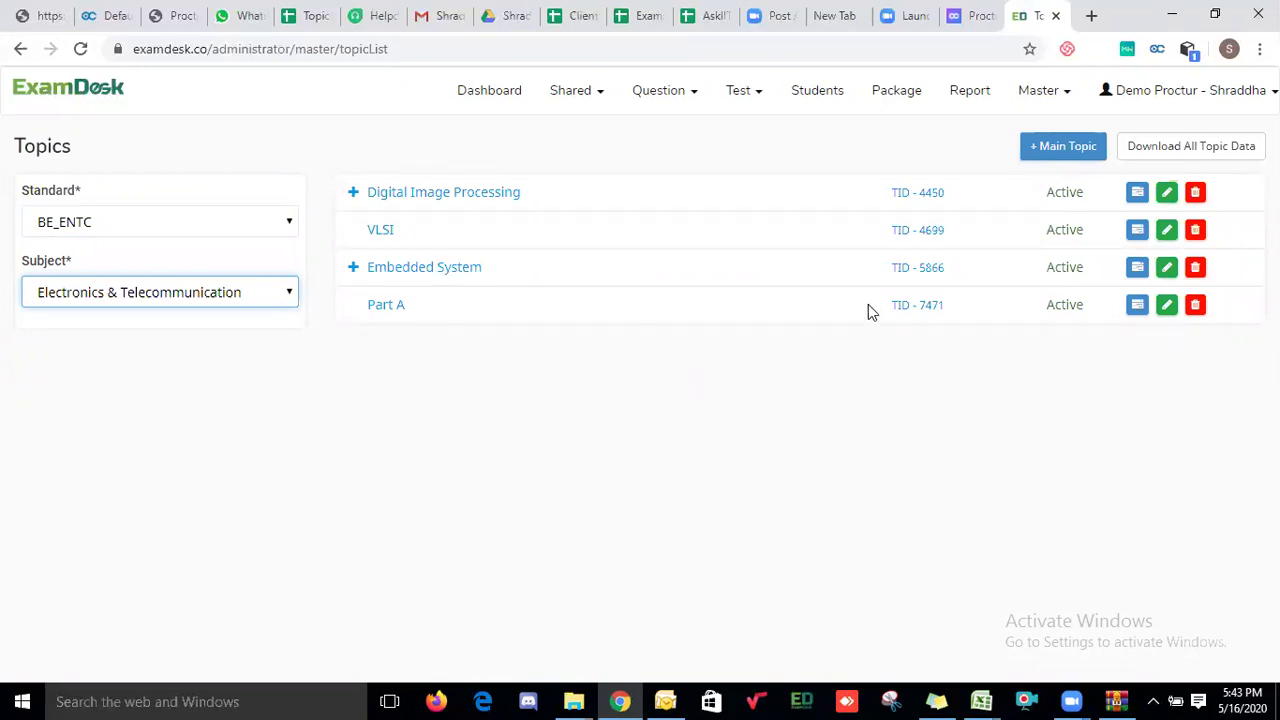
- Look up the Digital Image Processing topic's ID, then return to the single_choice workbook and inspect the Question column
double_click(933, 193)
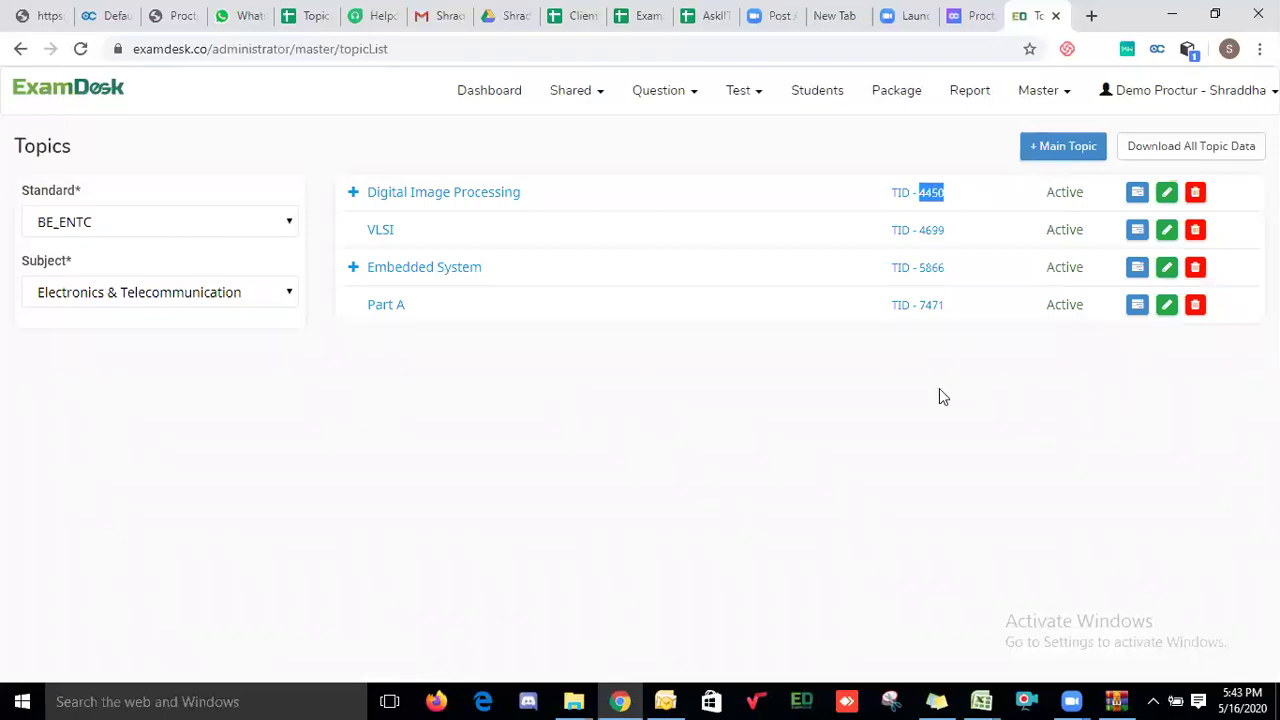
click(981, 701)
click(1049, 623)
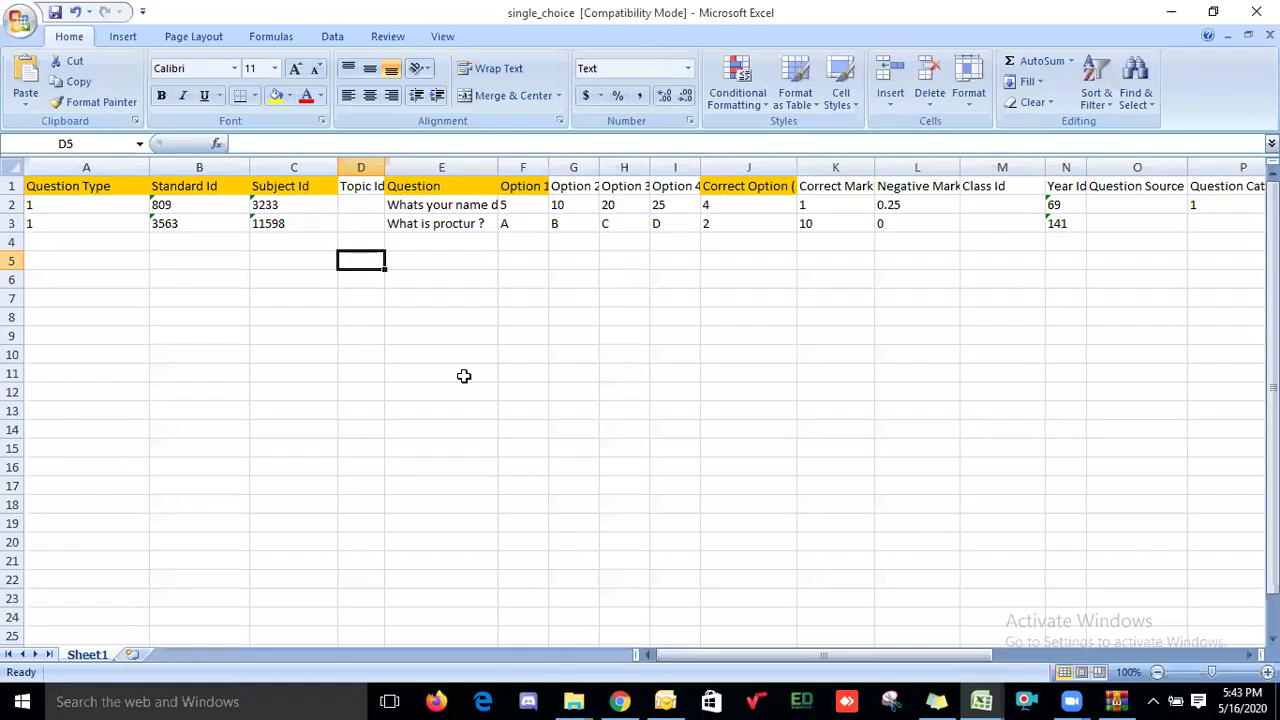
click(453, 167)
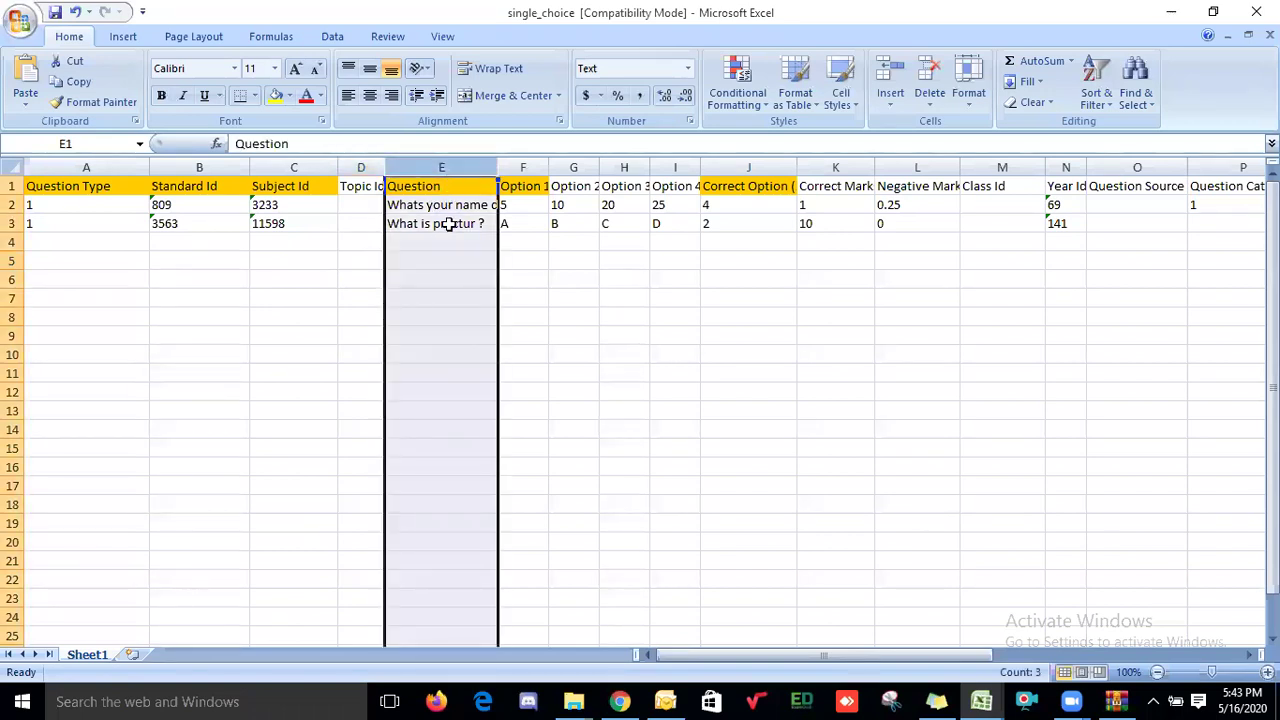
click(518, 257)
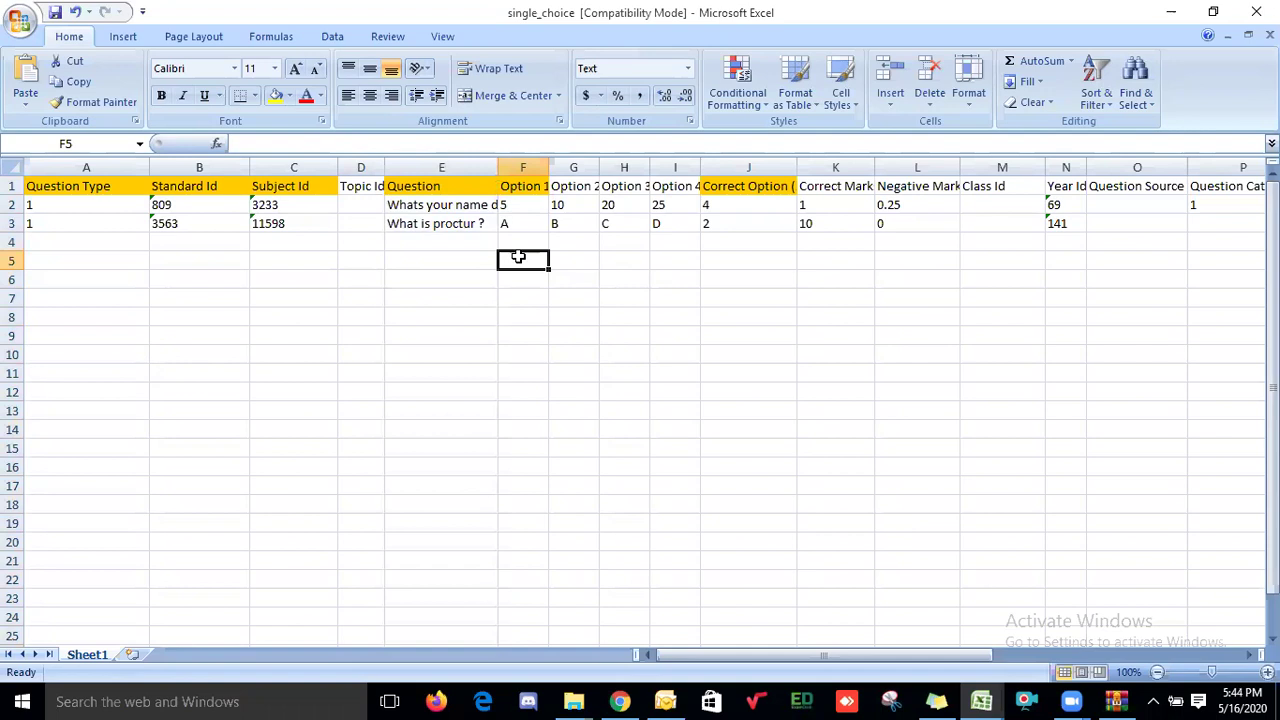
- Set the Correct Option of the first question in the single_choice sheet to 3
click(751, 186)
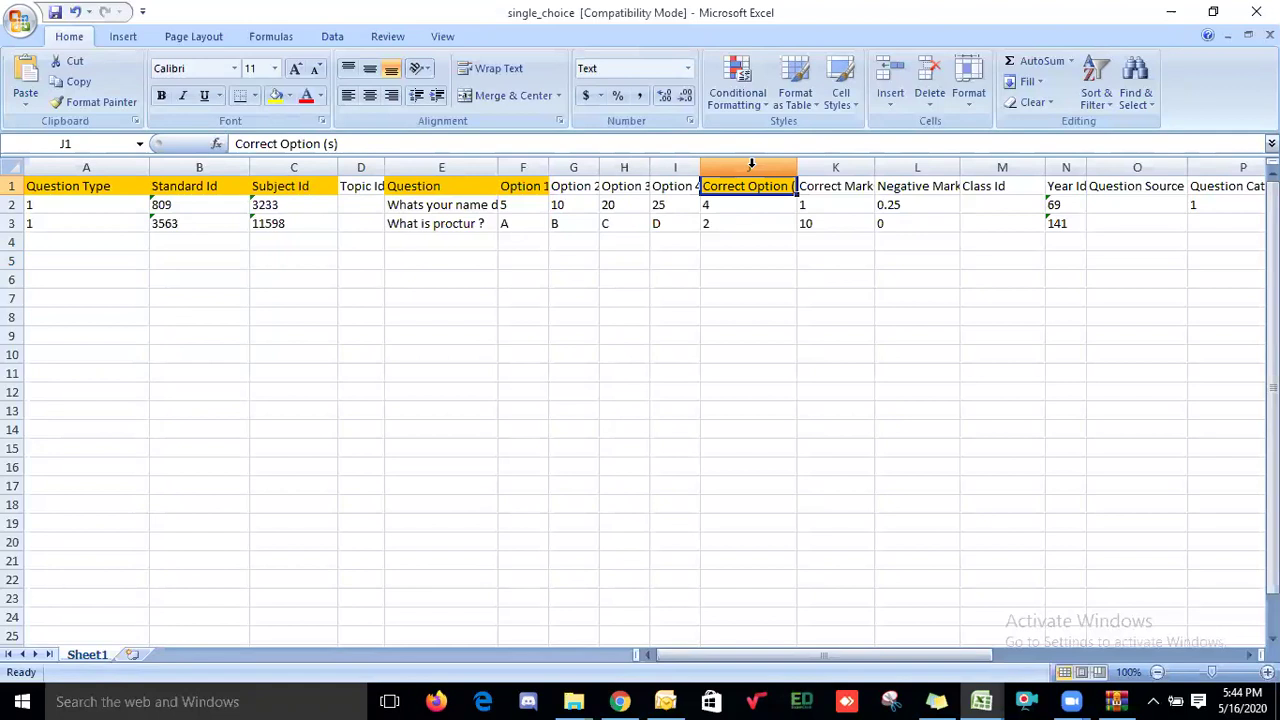
click(754, 205)
text(3)
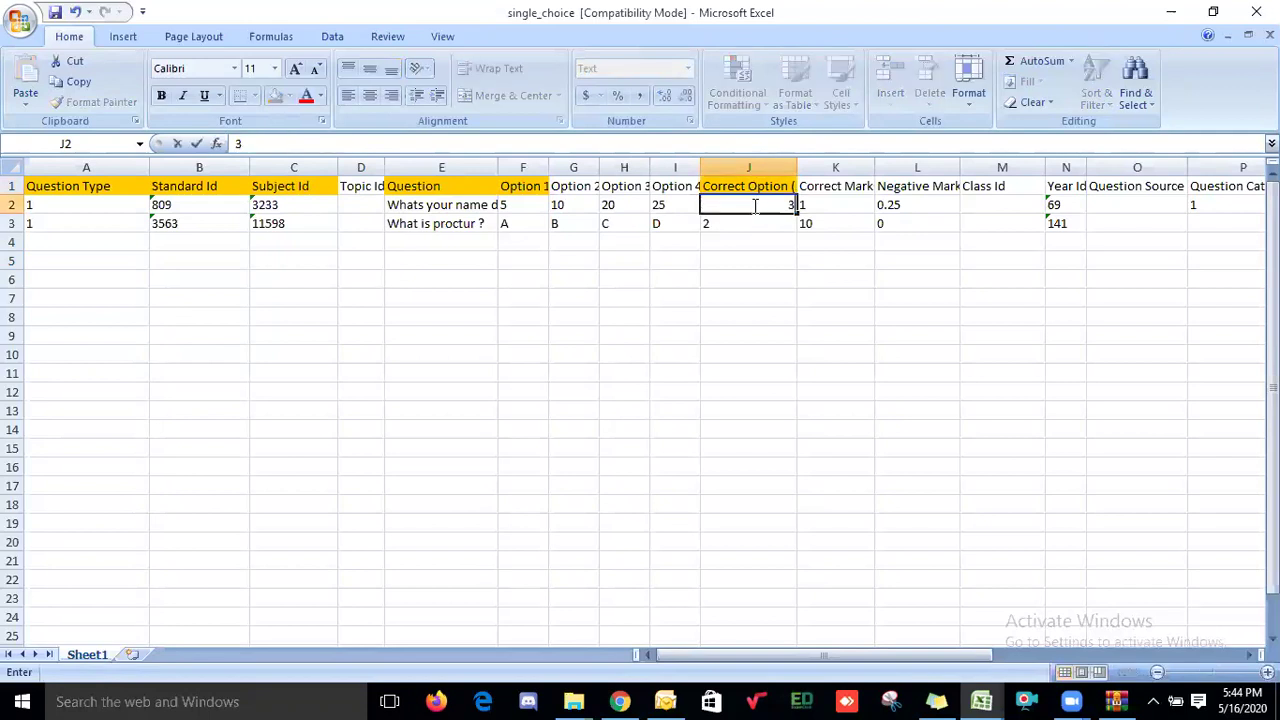
click(734, 222)
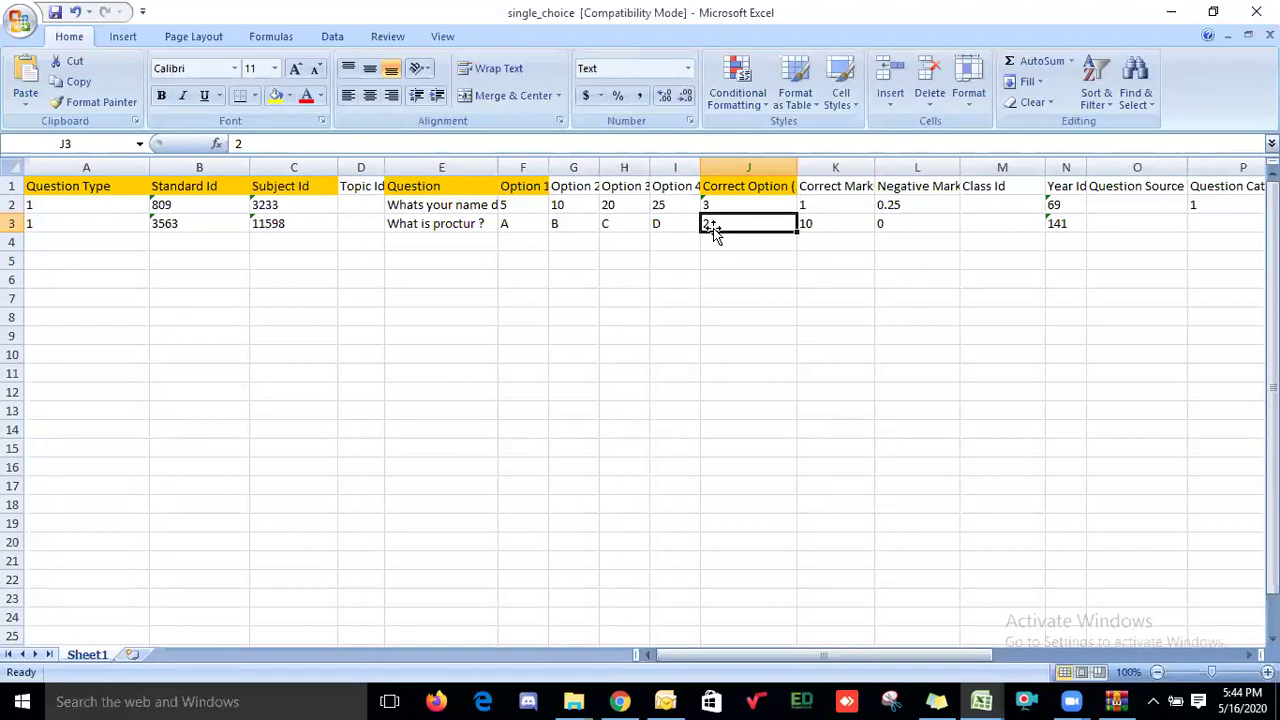
- Widen the Ques Level Id column to show its full heading
click(826, 256)
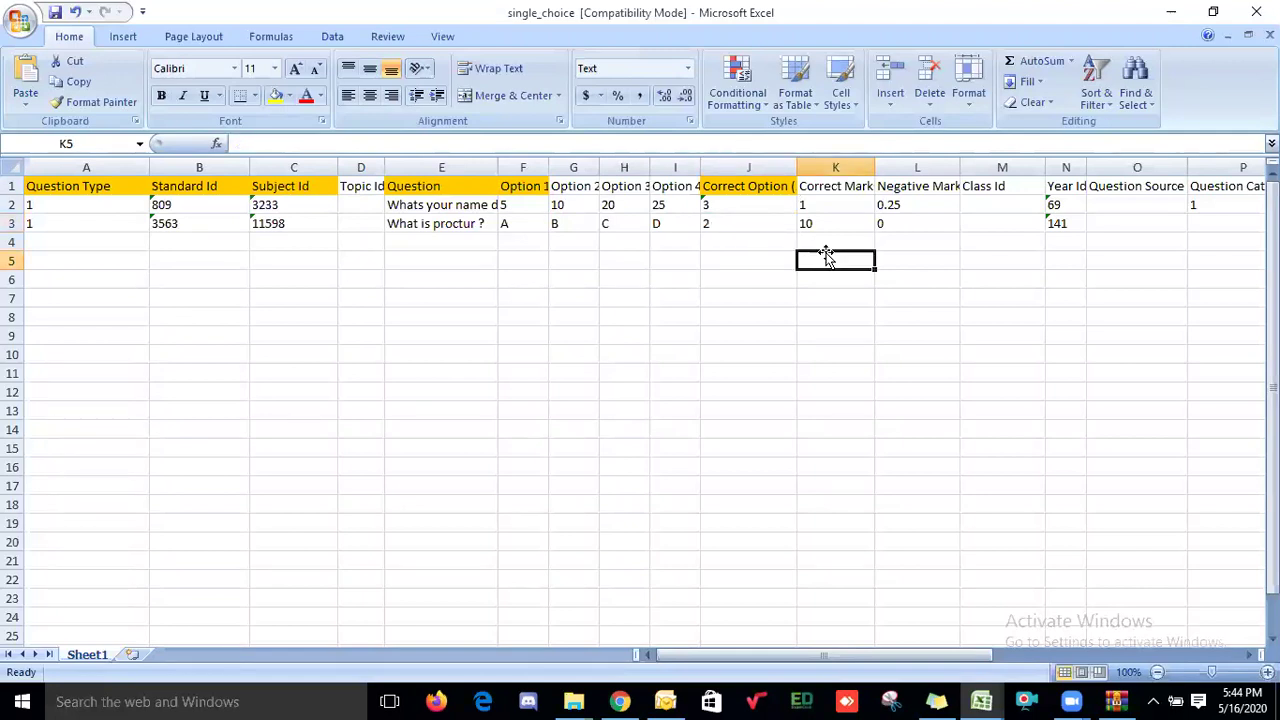
key(Right)
key(Right)
key(Right)
key(Right)
key(Right)
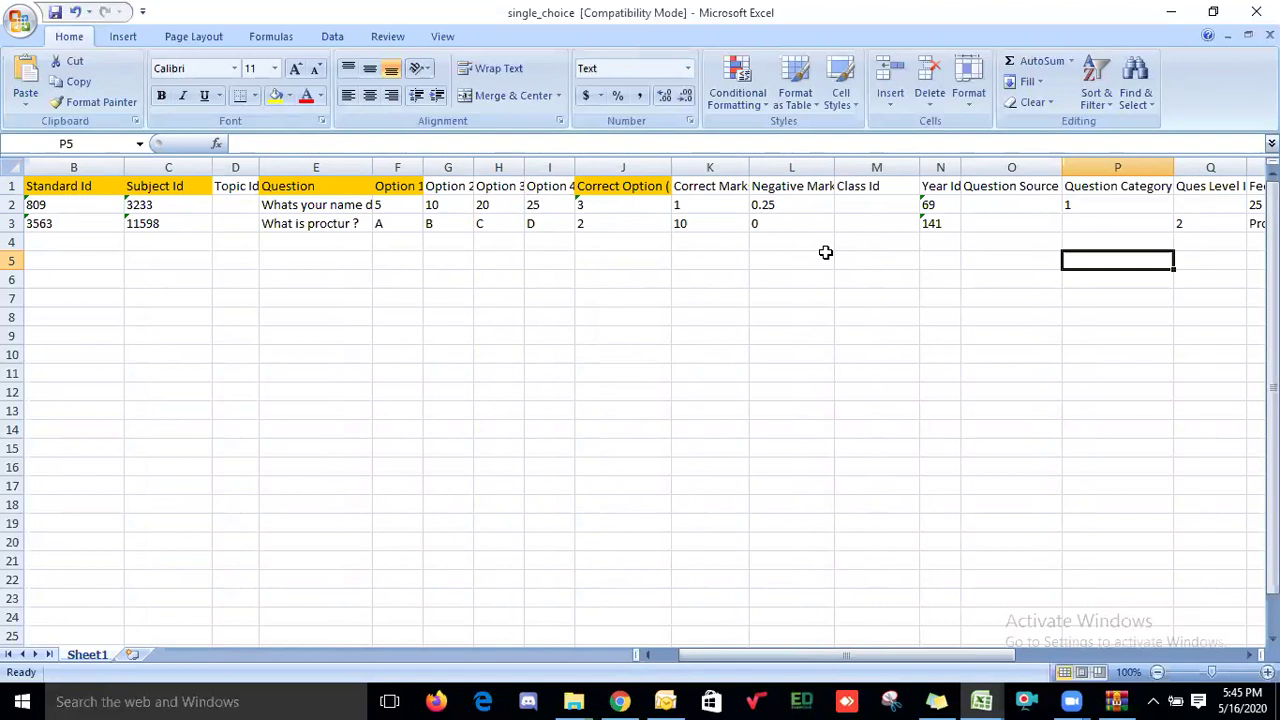
key(Right)
key(Right)
key(Right)
key(Right)
key(Right)
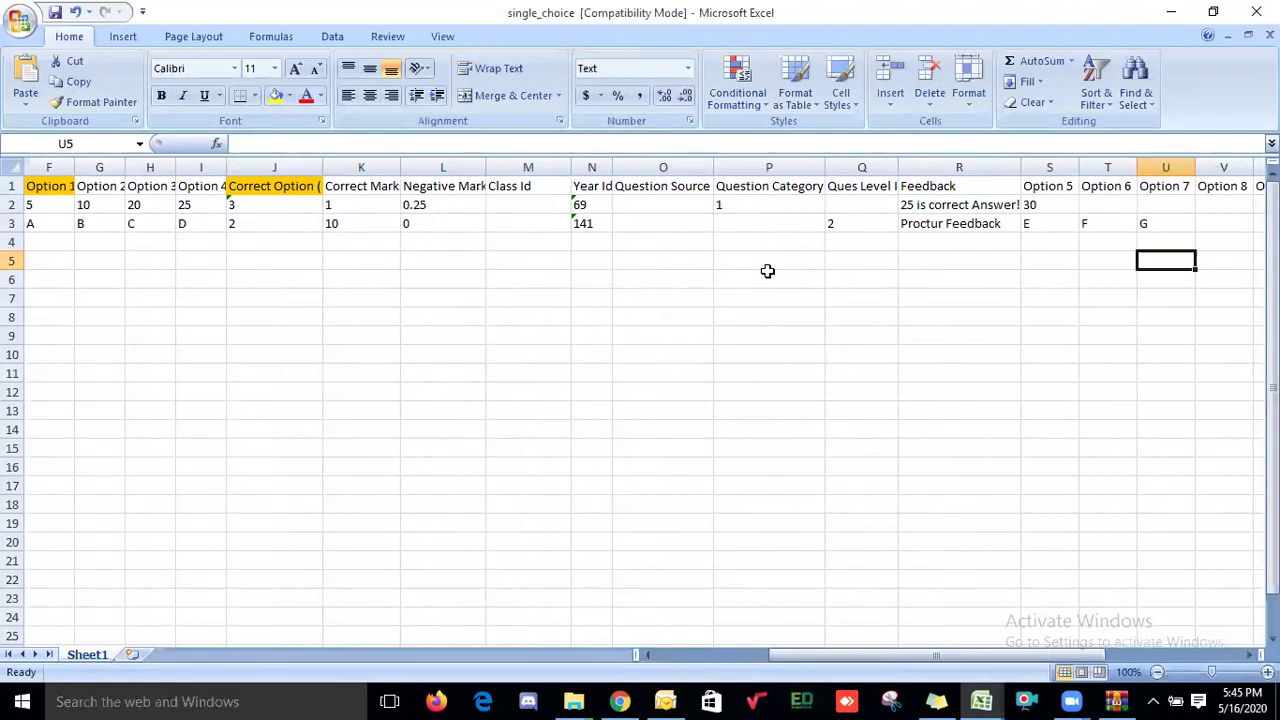
drag(897, 167, 951, 167)
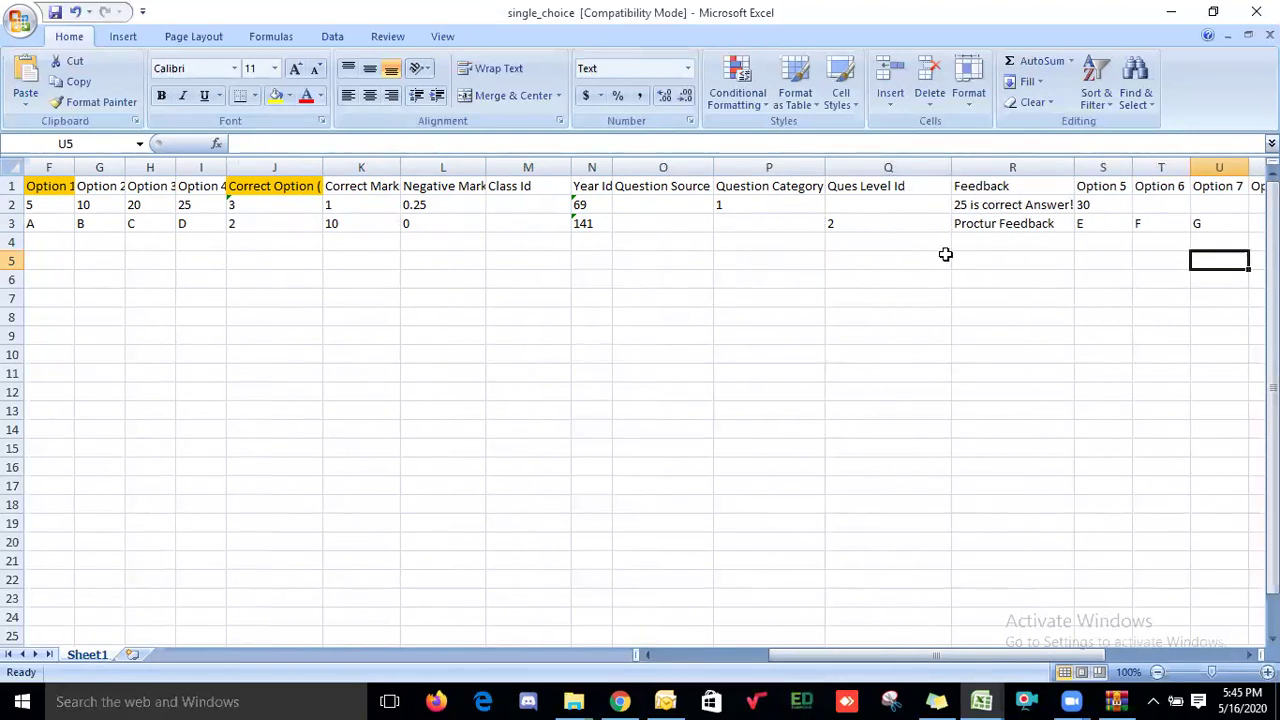
- Examine the Feedback, Option 5 to Option 10, Passage ID and Language ID columns of the sheet
click(990, 263)
key(Right)
key(Right)
key(Right)
key(Right)
key(Right)
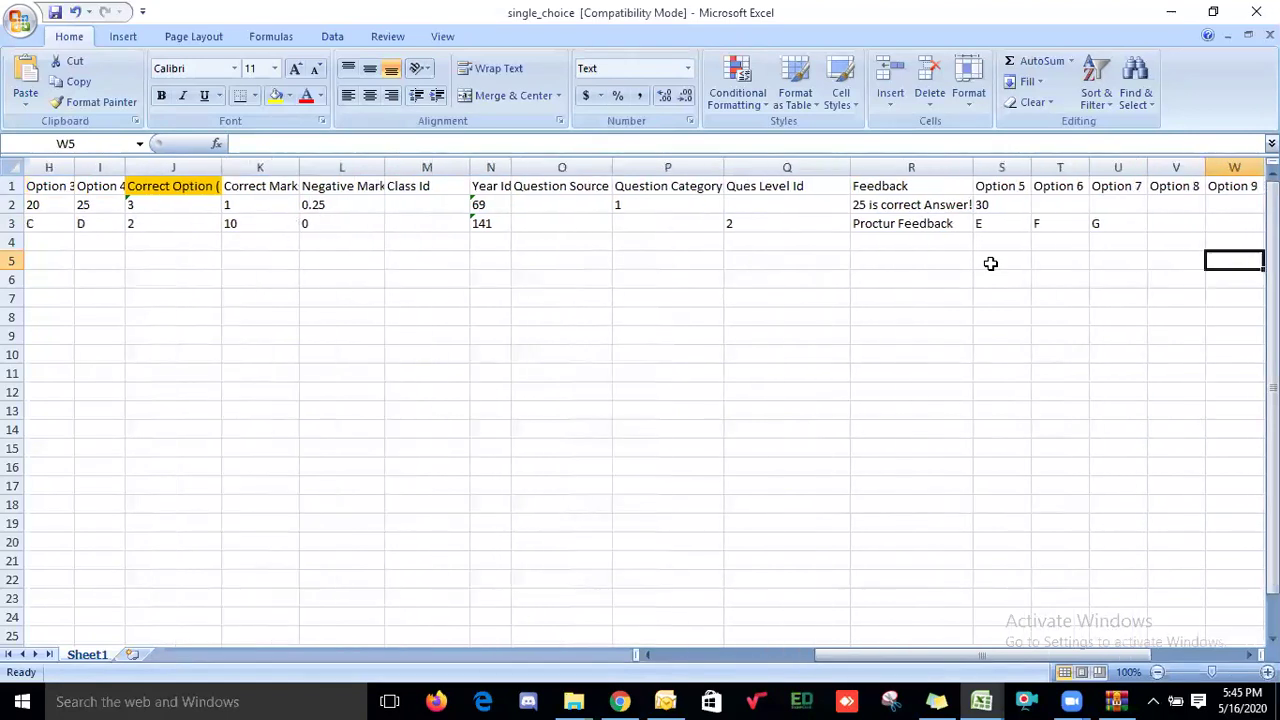
key(Right)
click(820, 186)
click(863, 273)
key(Right)
key(Right)
key(Right)
key(Right)
key(Right)
key(Right)
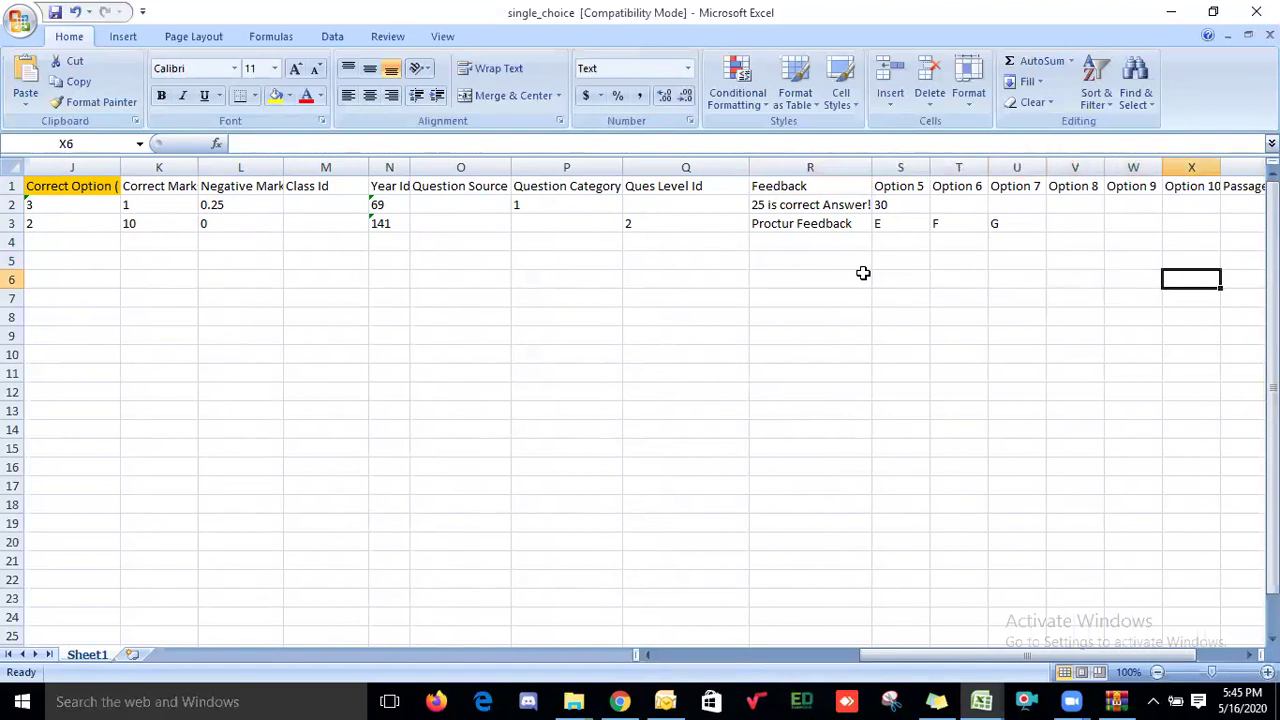
key(Right)
key(Right)
key(Right)
key(Right)
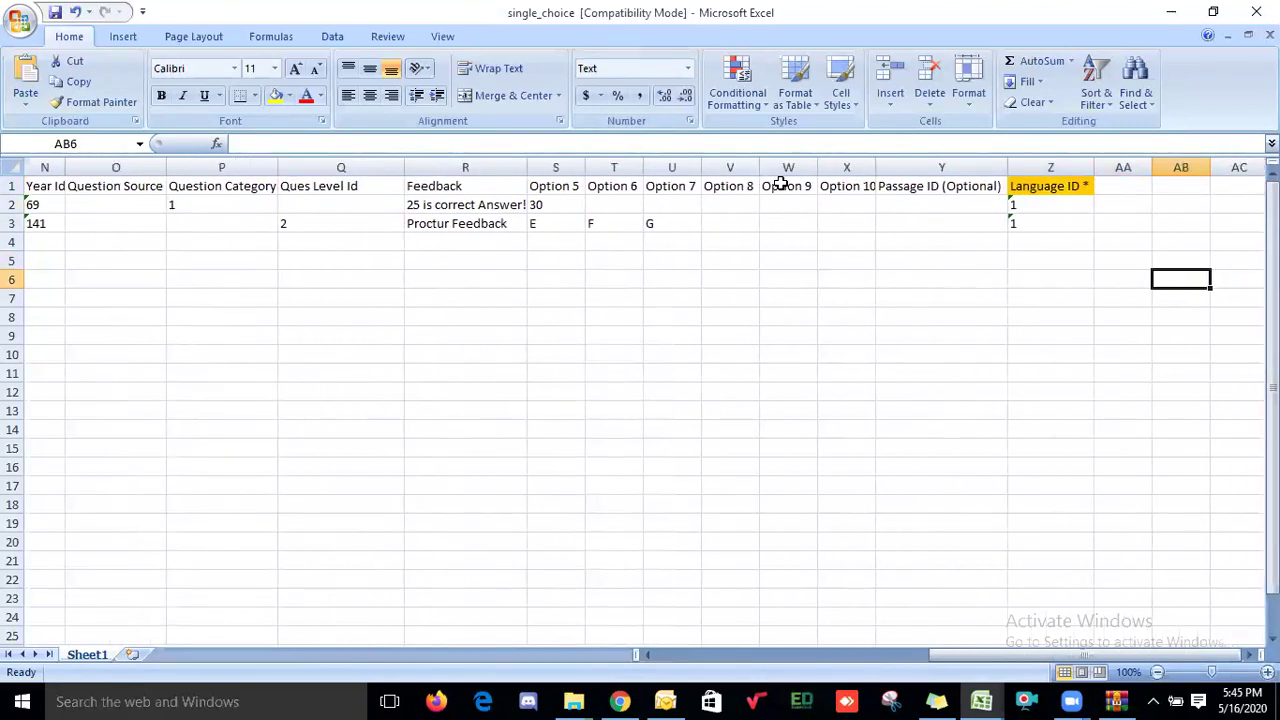
click(1050, 160)
click(1046, 186)
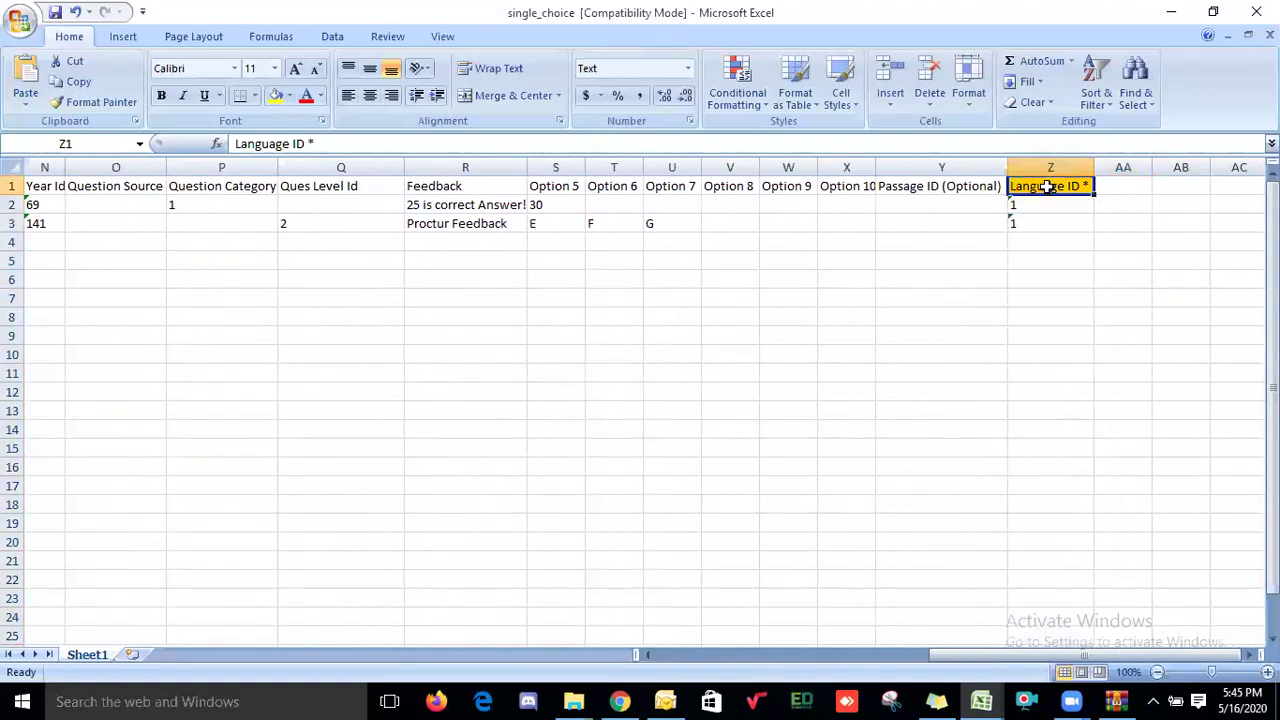
click(1047, 256)
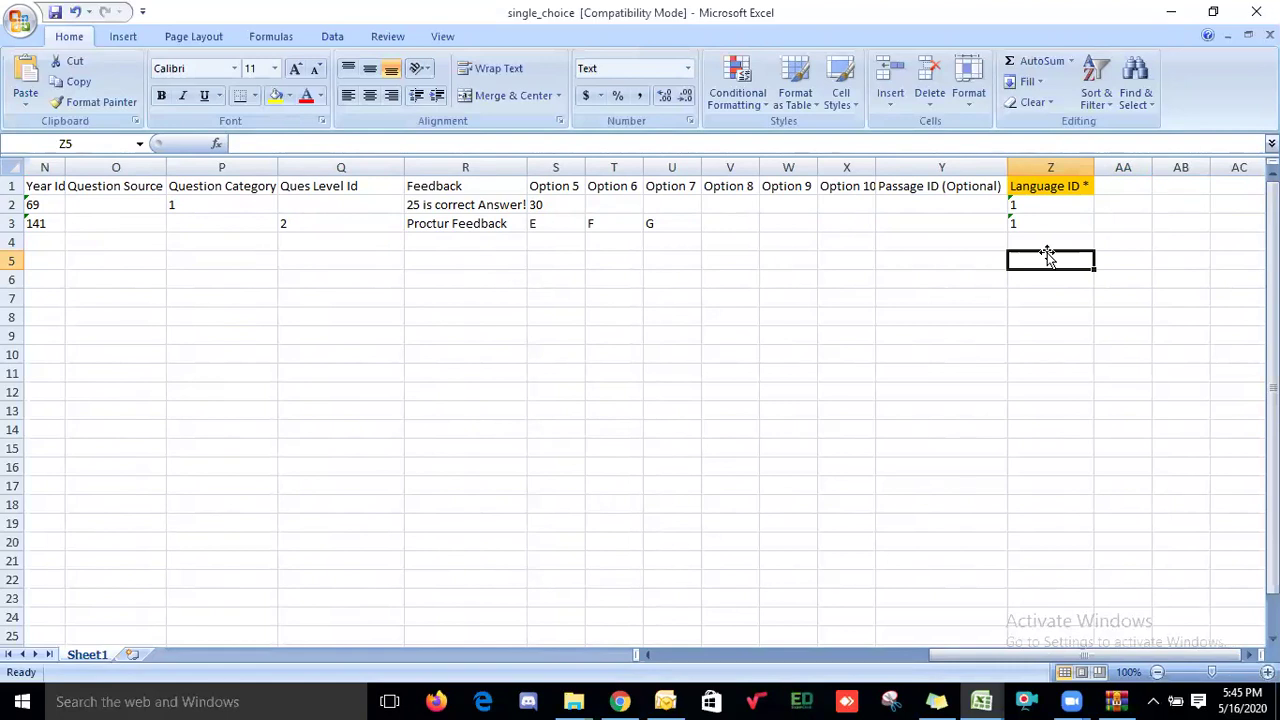
- Go back across row 5 of the sheet to the Question Type column
key(Left)
key(Left)
key(Left)
key(Left)
key(Left)
key(Left)
key(Left)
key(Left)
key(Left)
key(Left)
key(Left)
key(Left)
key(Left)
key(Left)
key(Left)
key(Left)
key(Left)
key(Left)
key(Left)
key(Left)
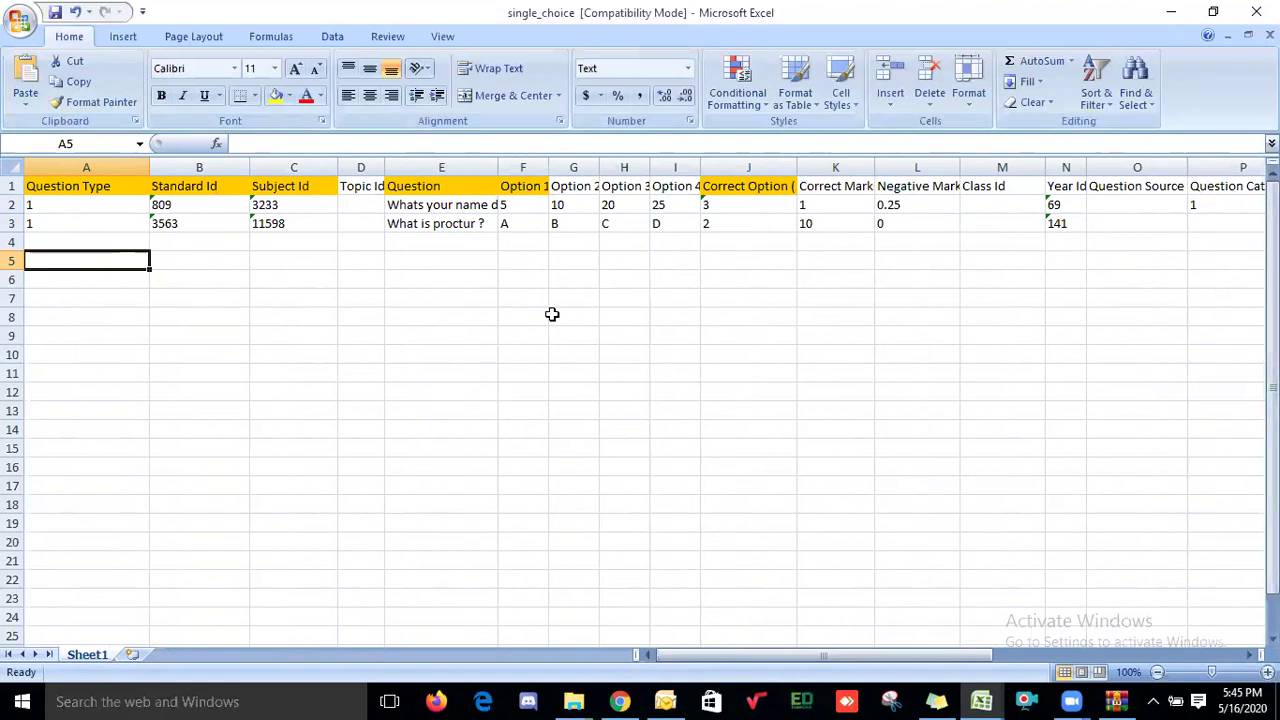
- Switch to ExamDesk and open the form for uploading a question file from the uploaded list
click(617, 701)
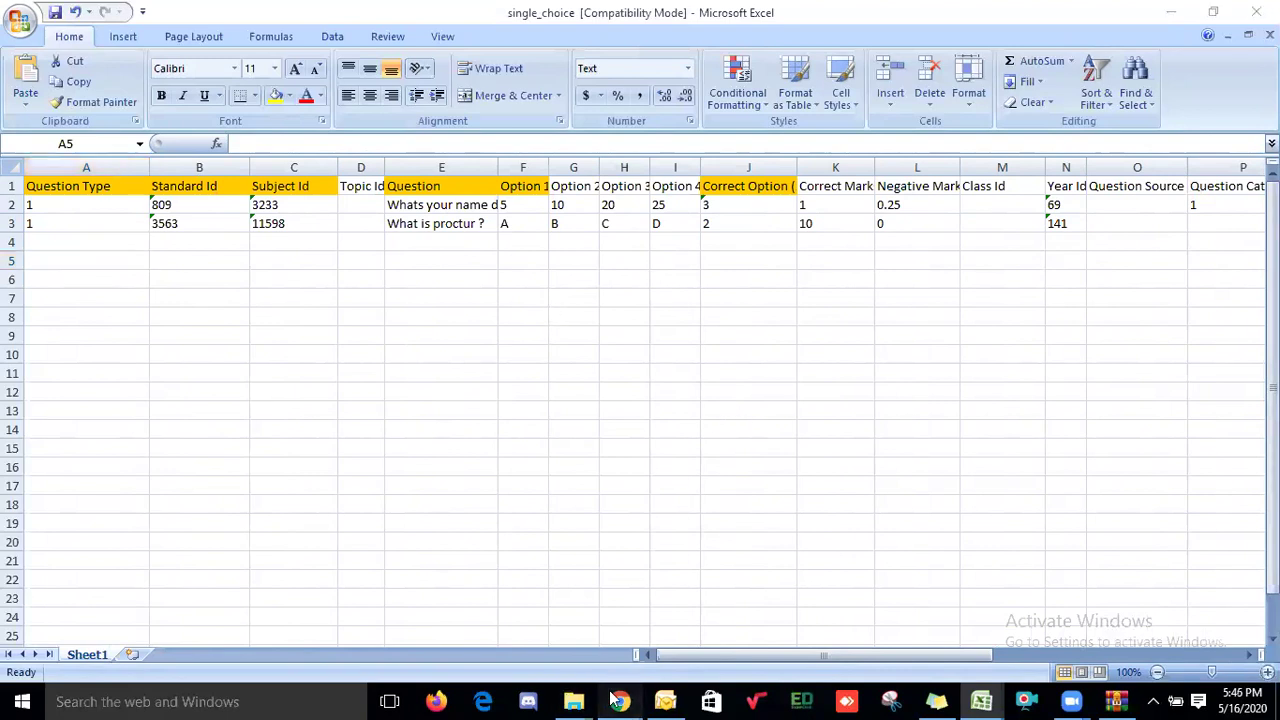
click(669, 105)
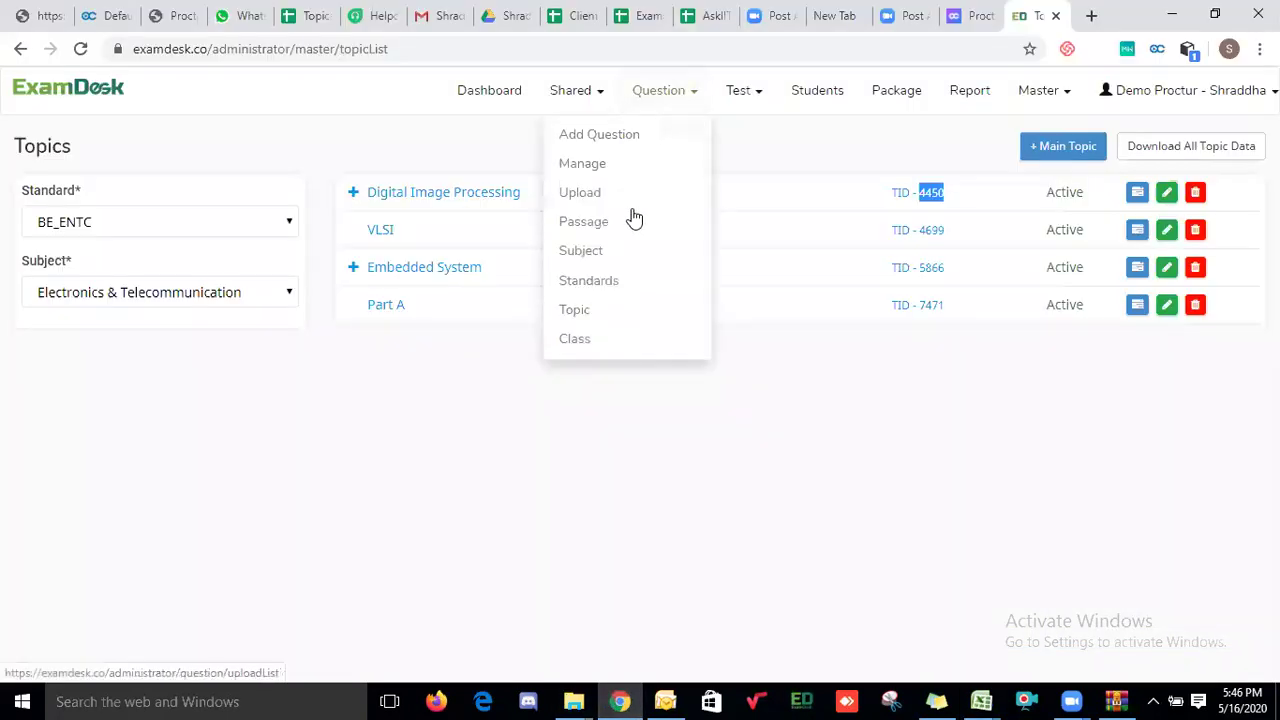
click(600, 207)
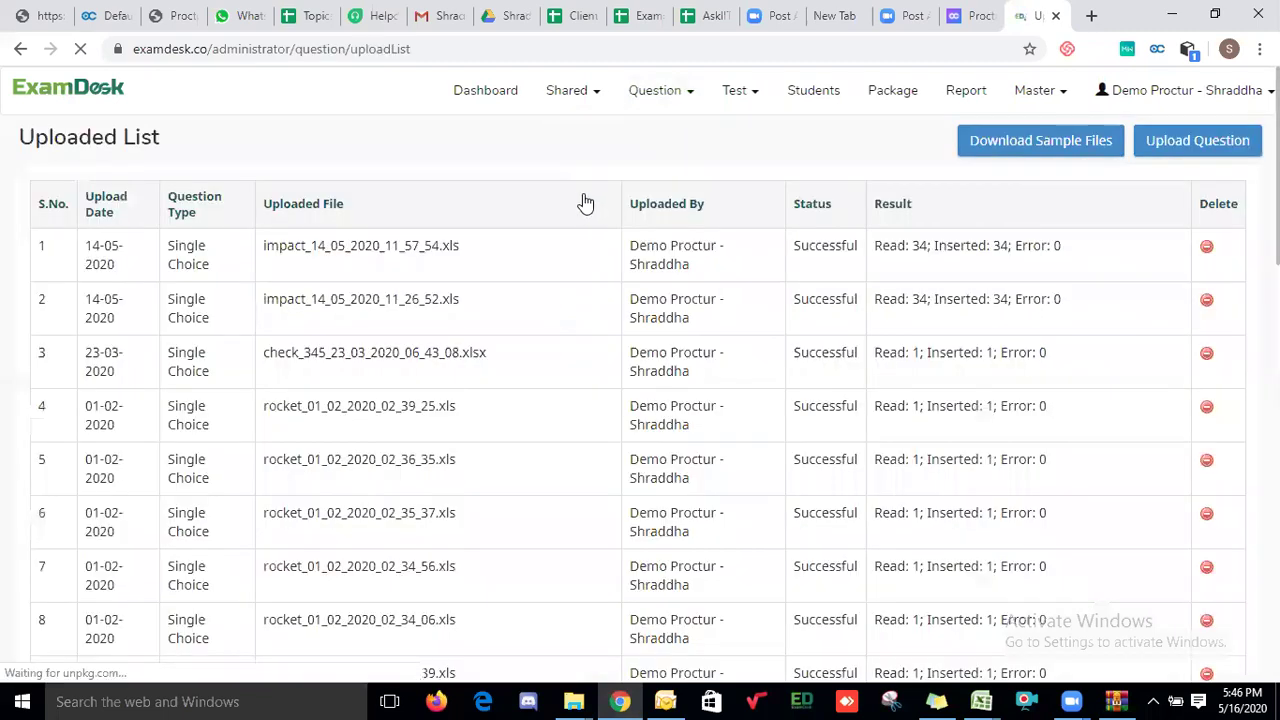
click(1188, 148)
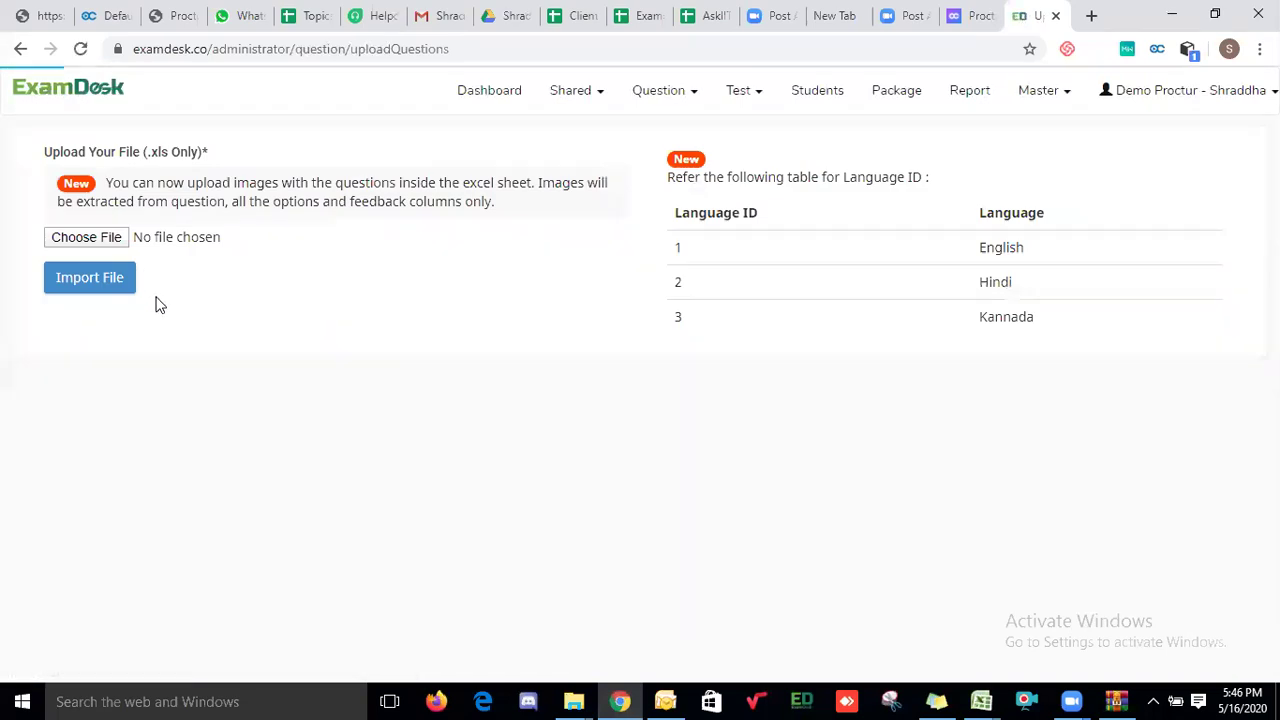
- View the file picker for the question upload, dismiss it without choosing a file, and check the accepted file format
click(101, 248)
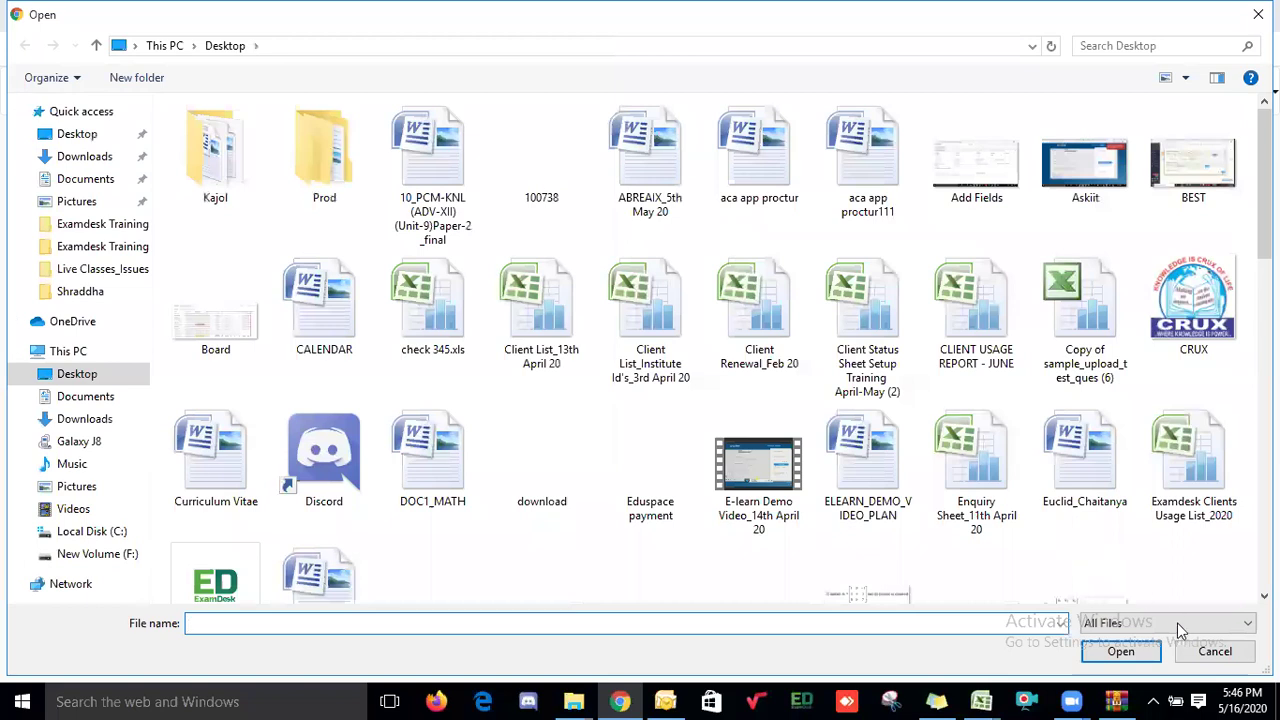
click(1215, 651)
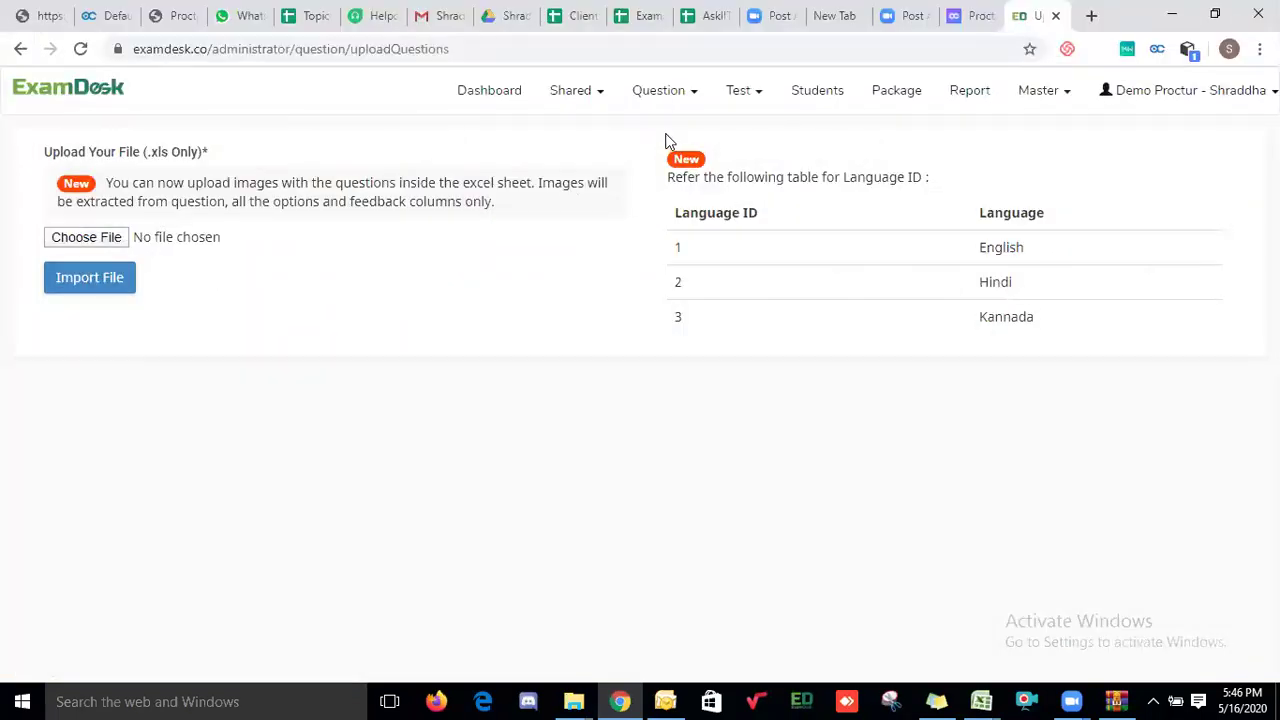
triple_click(178, 155)
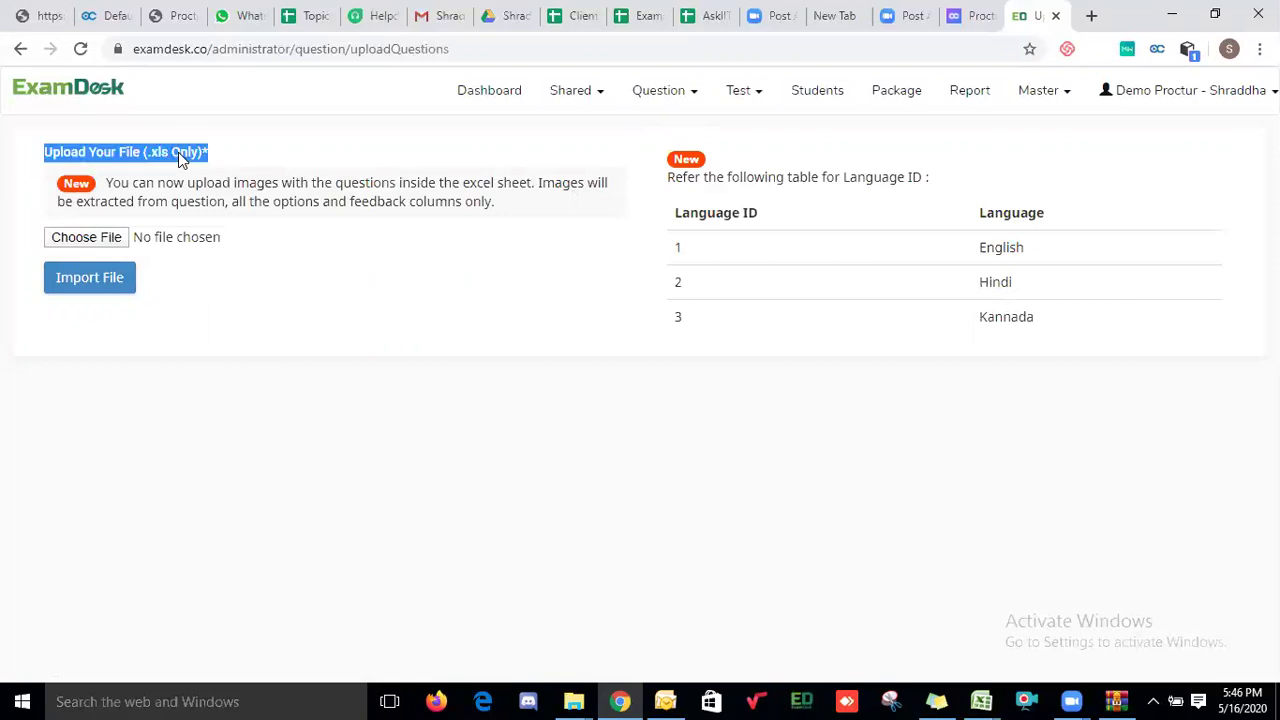
click(162, 162)
double_click(160, 154)
triple_click(160, 158)
click(174, 180)
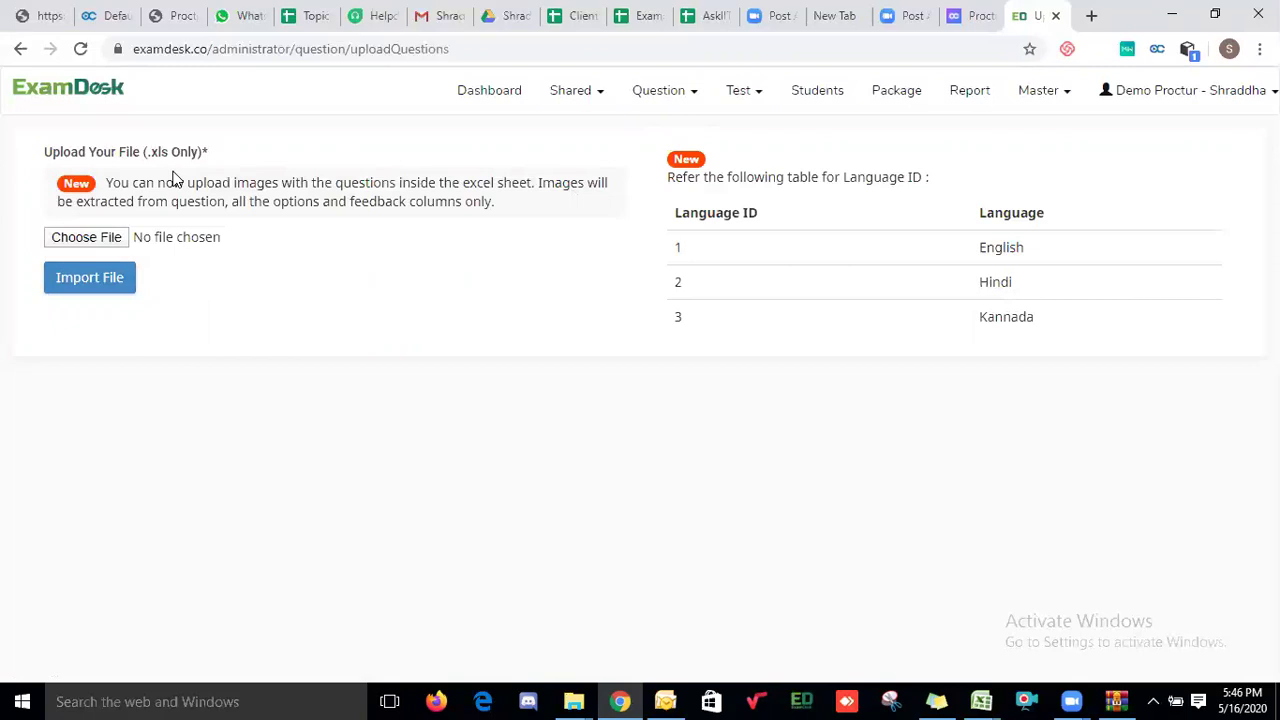
- Review the status and result of earlier question uploads in the uploaded list, including the entry with an error report
mouse_move(697, 109)
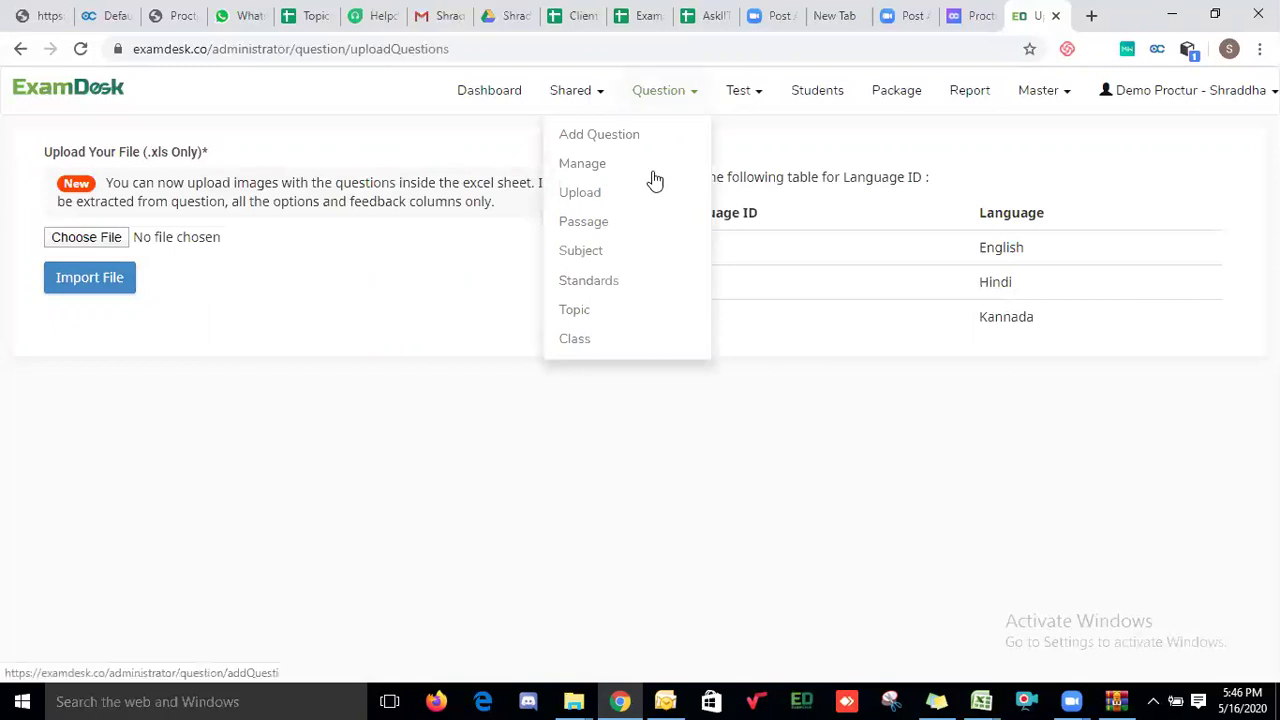
click(593, 203)
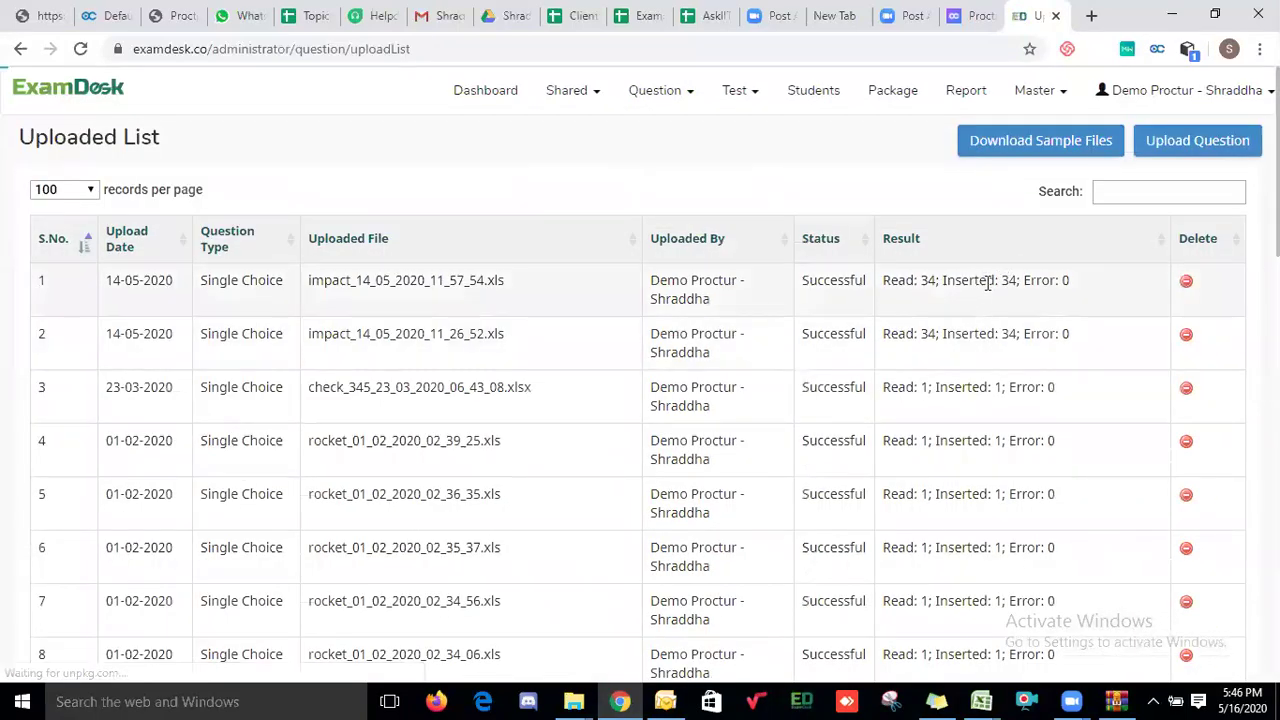
double_click(851, 280)
click(934, 280)
scroll(1023, 305, down, 12)
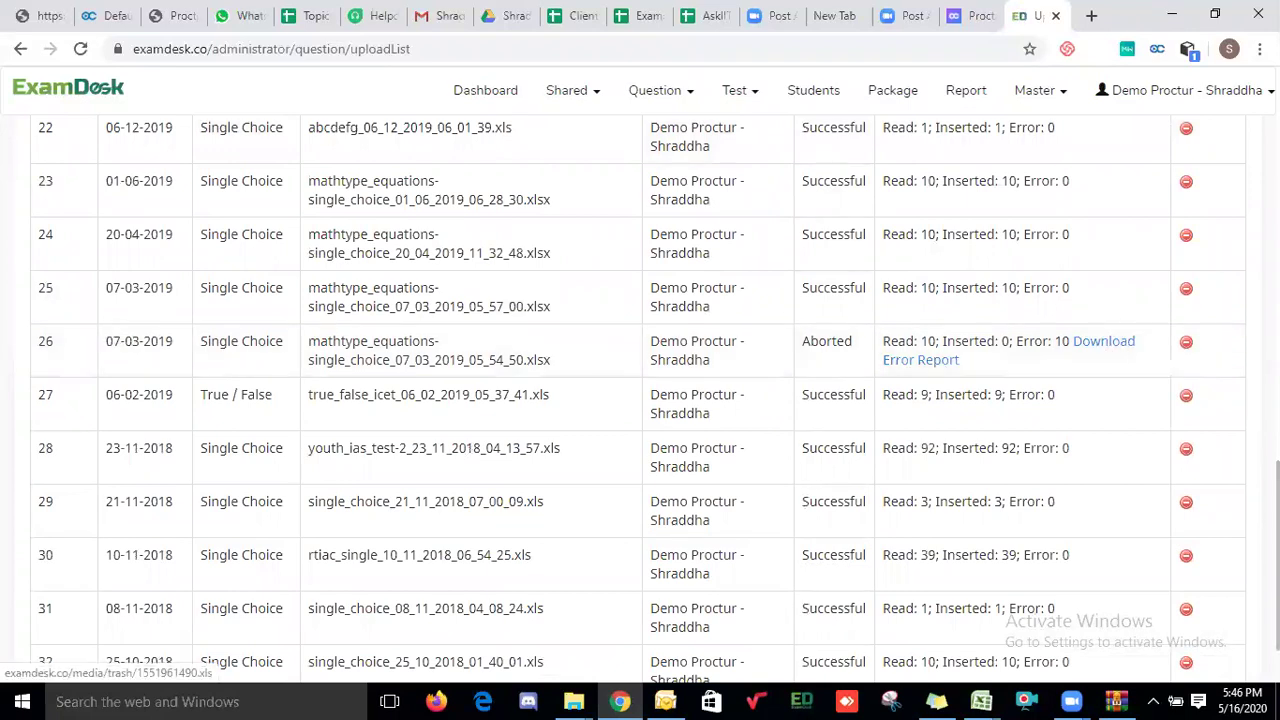
scroll(1110, 357, up, 6)
scroll(640, 400, up, 5)
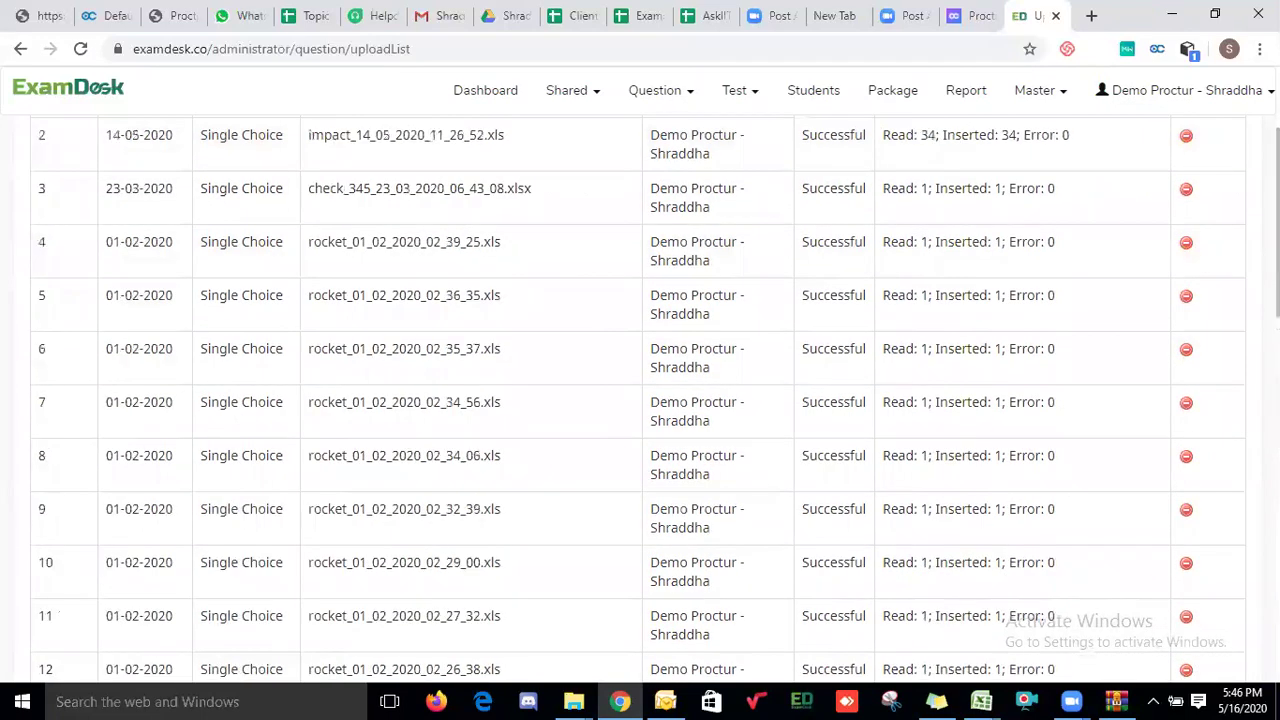
scroll(1146, 89, up, 3)
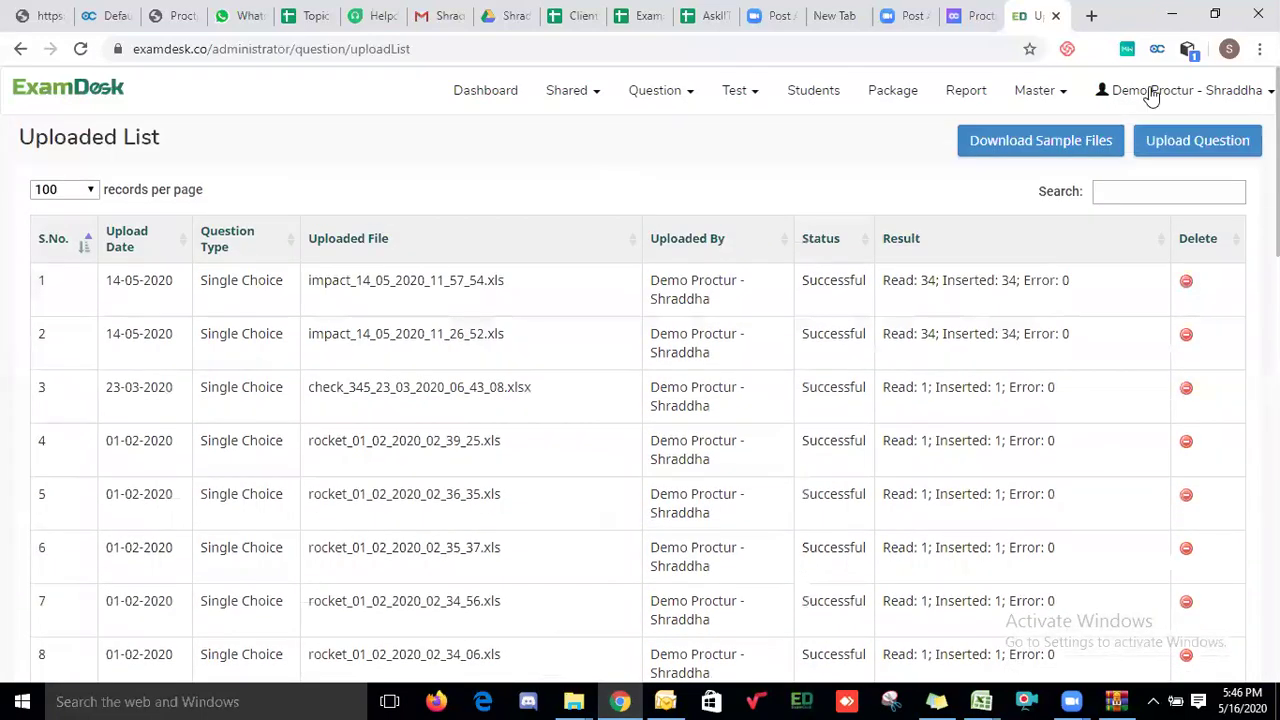
- Open the Manage Questions page and view the available question type filter options
click(656, 92)
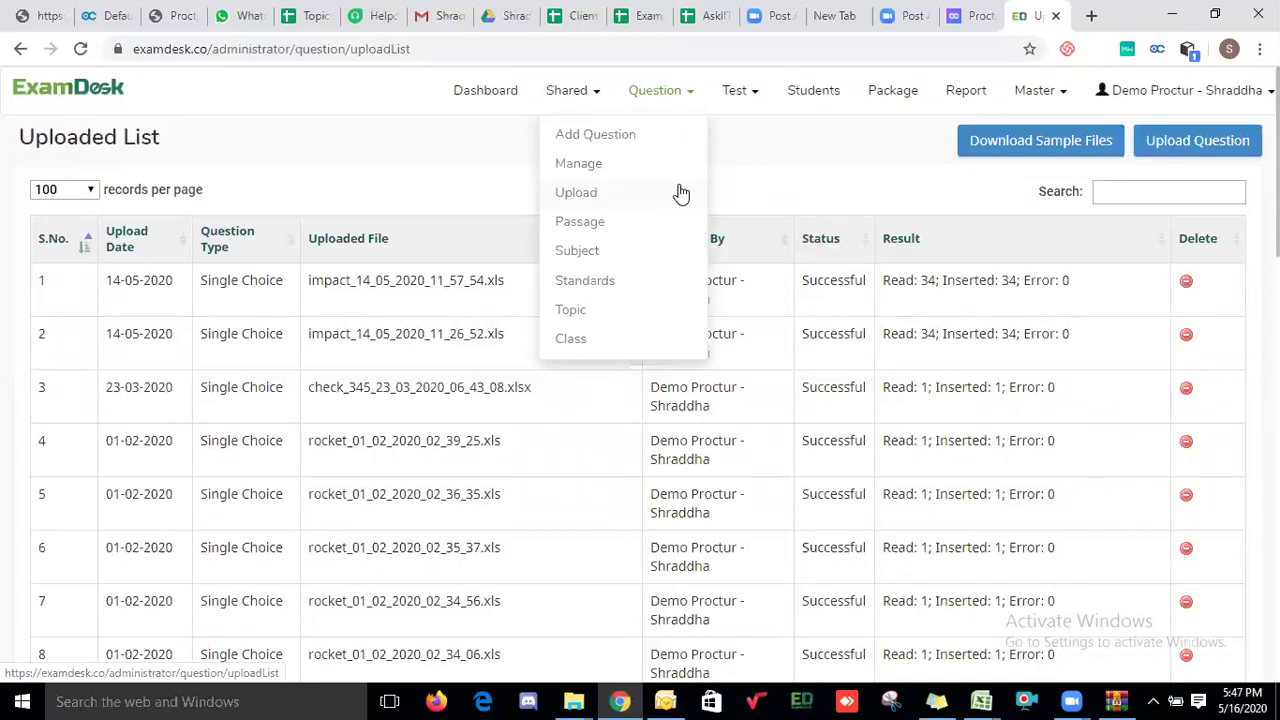
click(614, 169)
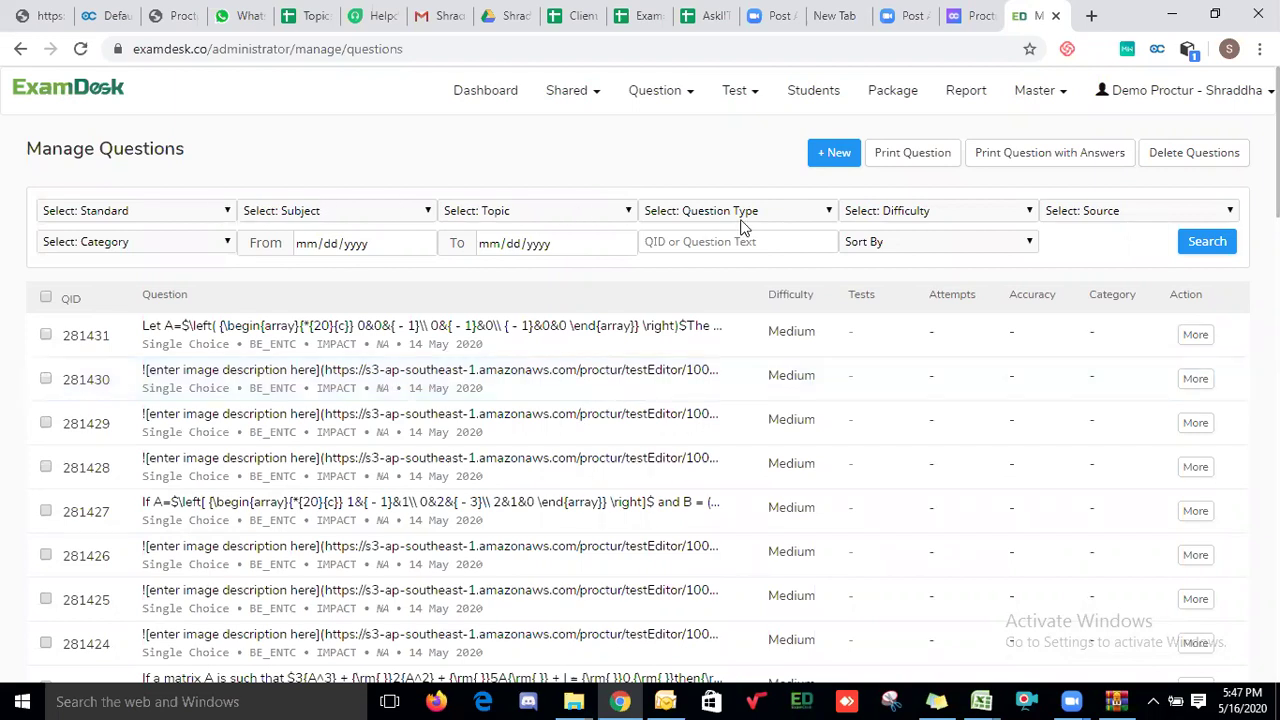
click(826, 218)
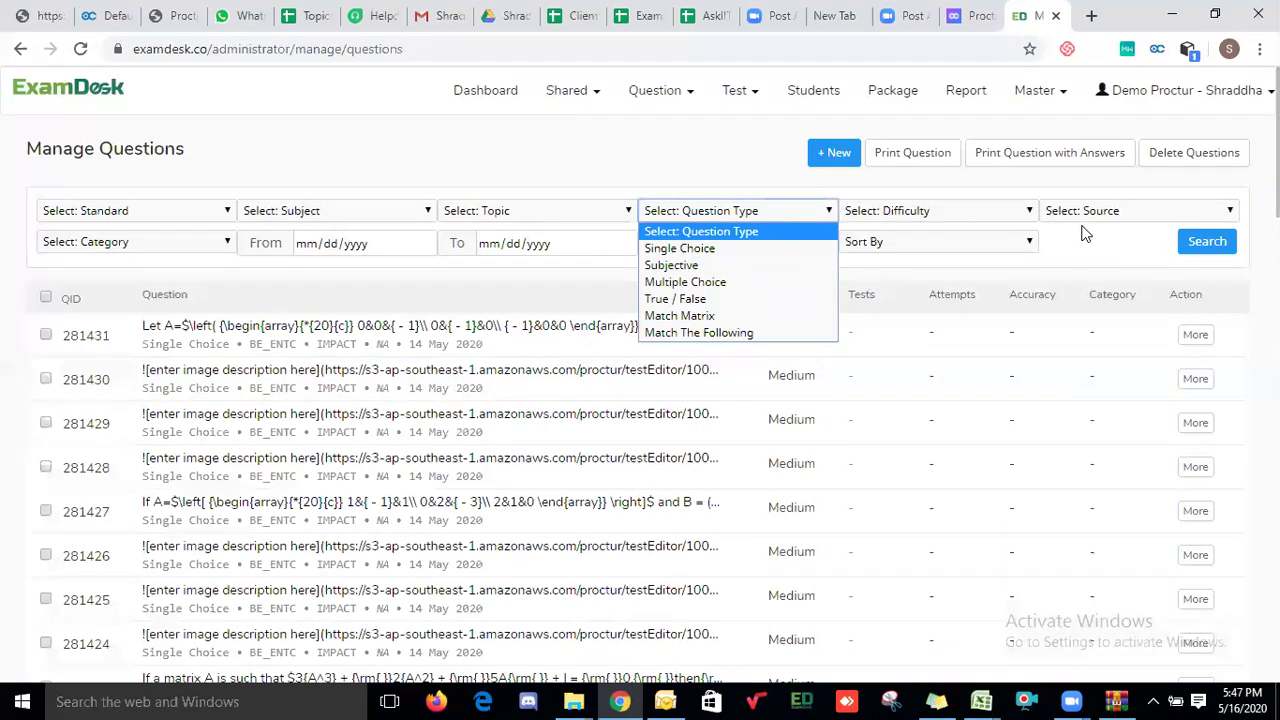
click(490, 274)
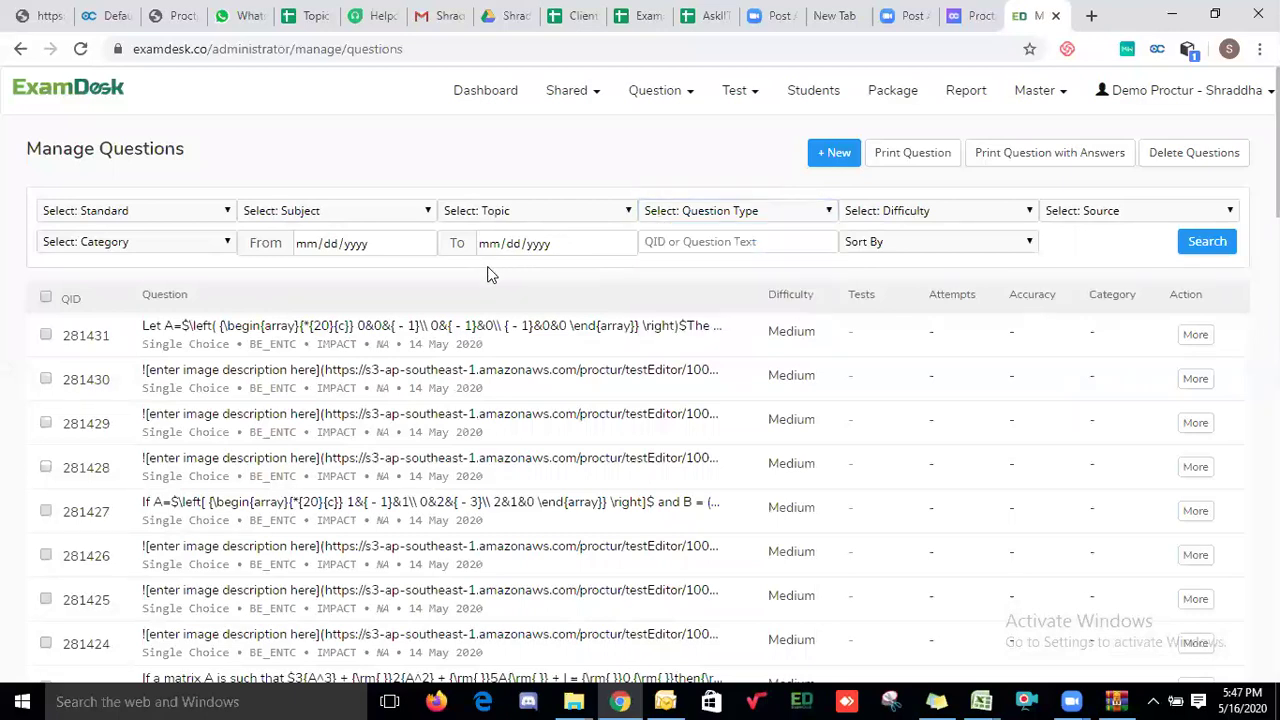